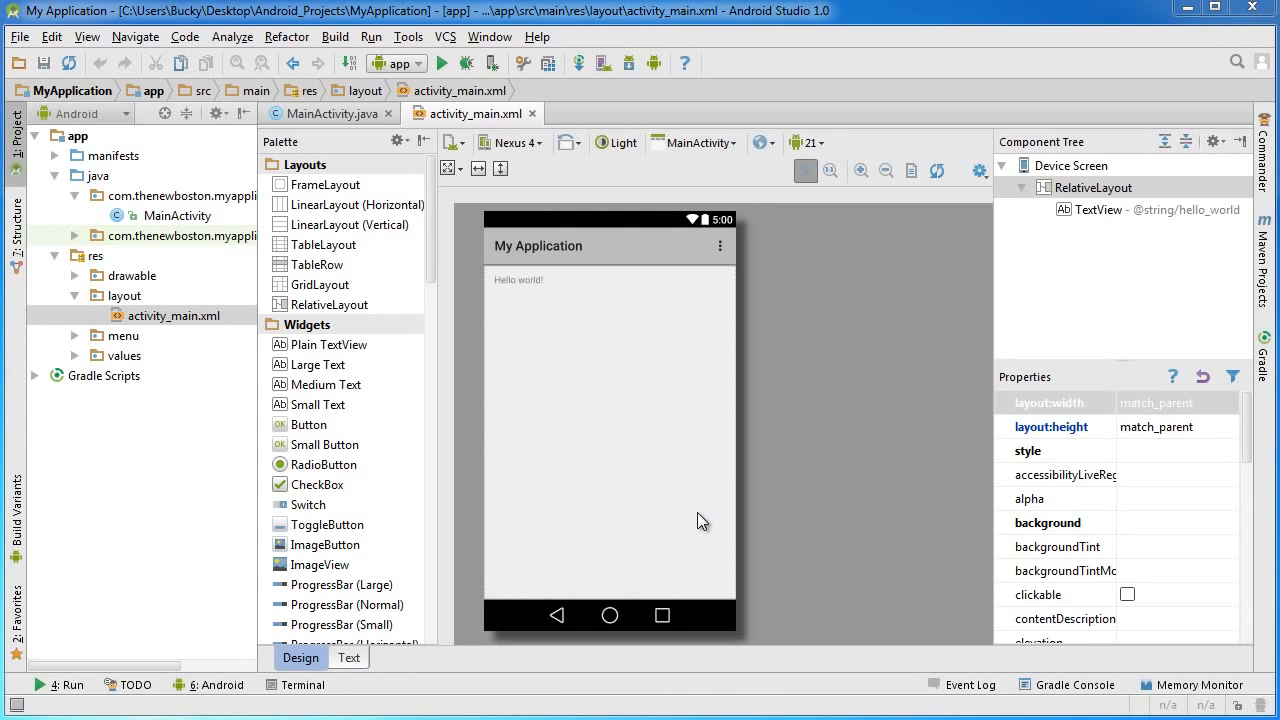
Step: Open the AVD Manager and start creating a new virtual device
left_click(330, 114)
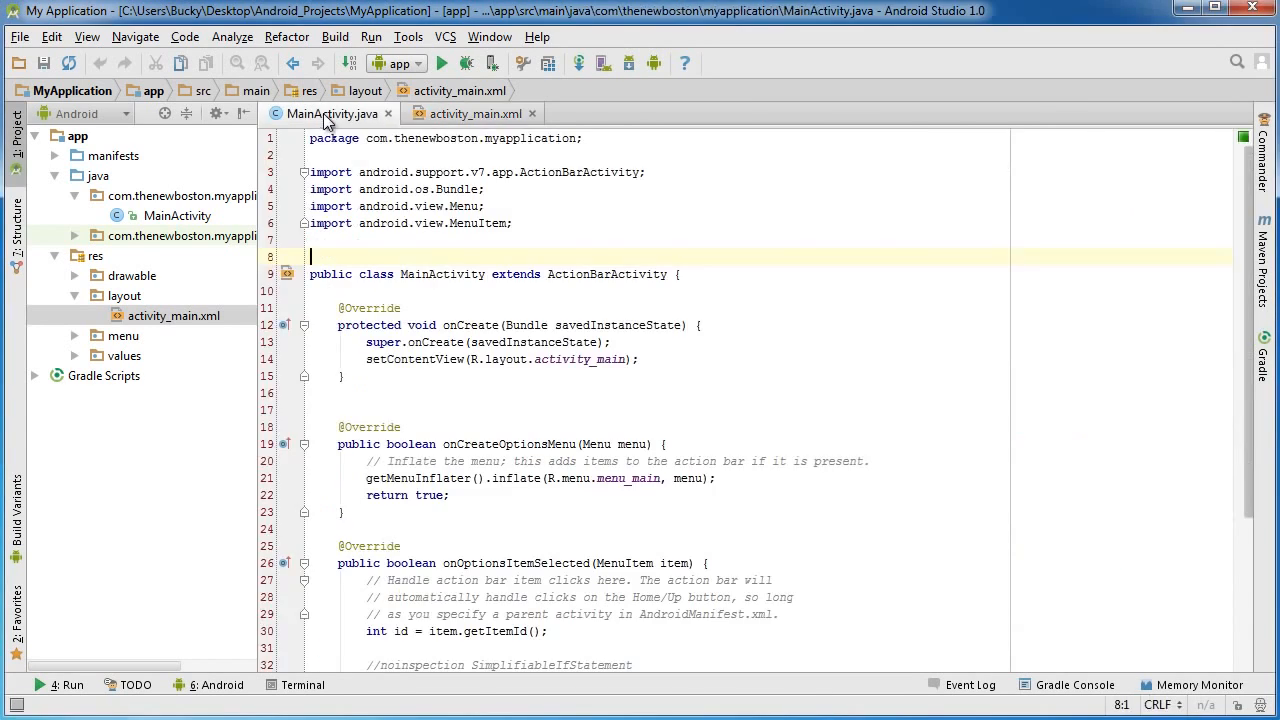
left_click(462, 116)
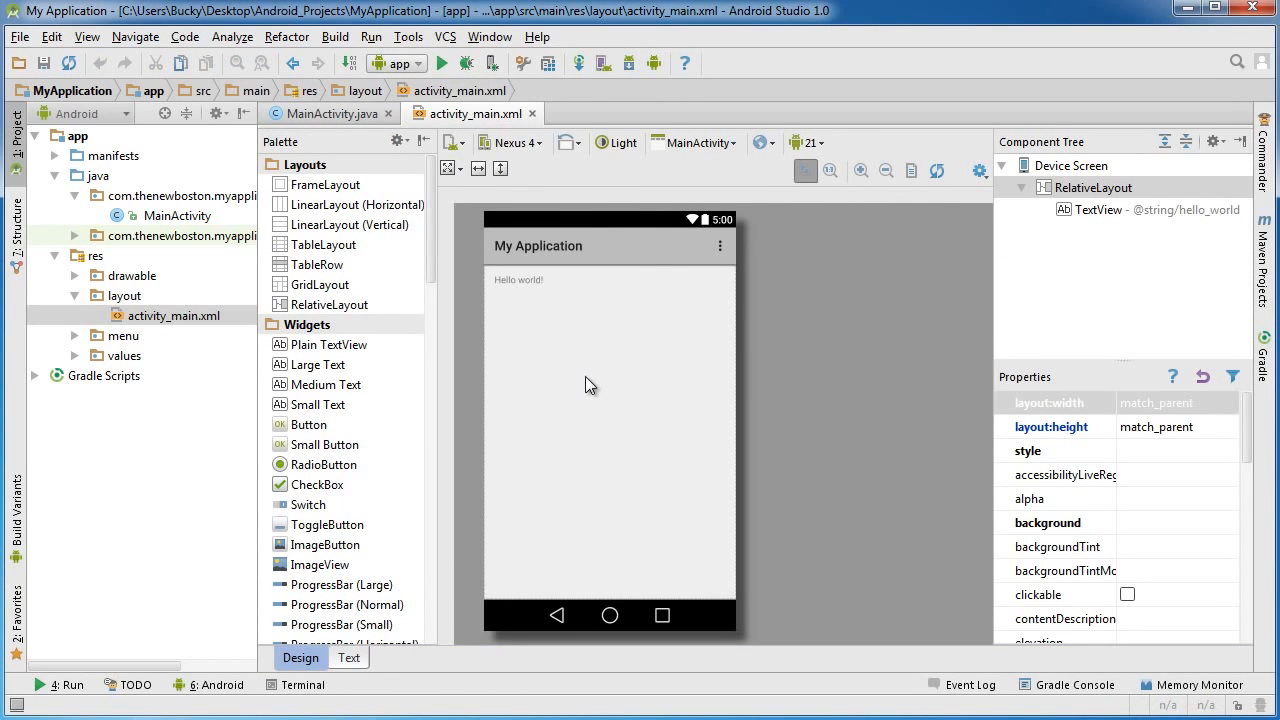
left_click(604, 64)
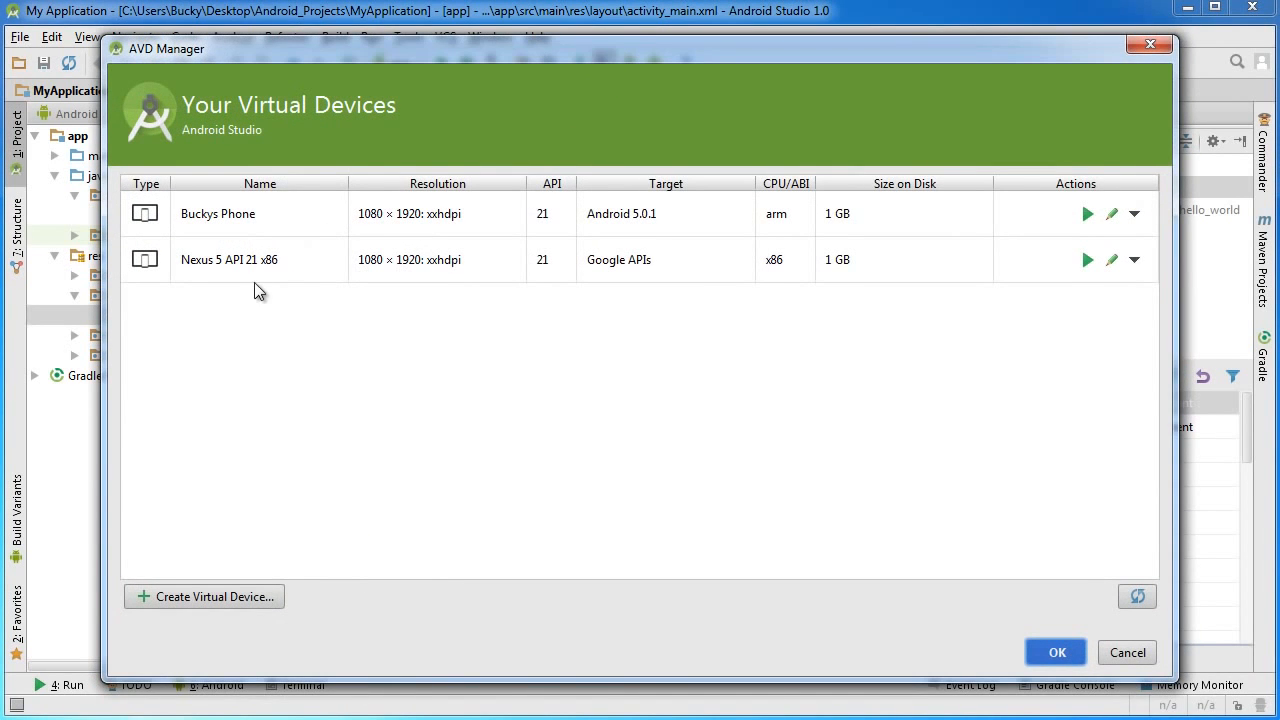
left_click(240, 260)
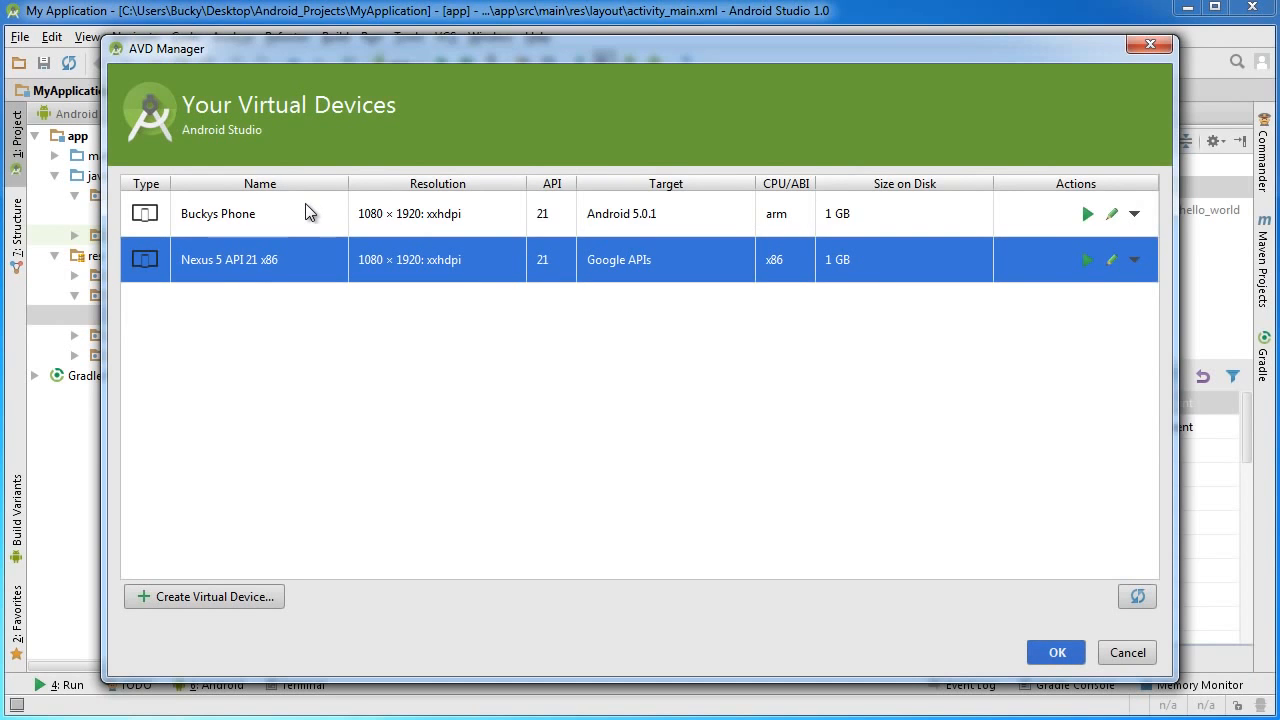
left_click(305, 206)
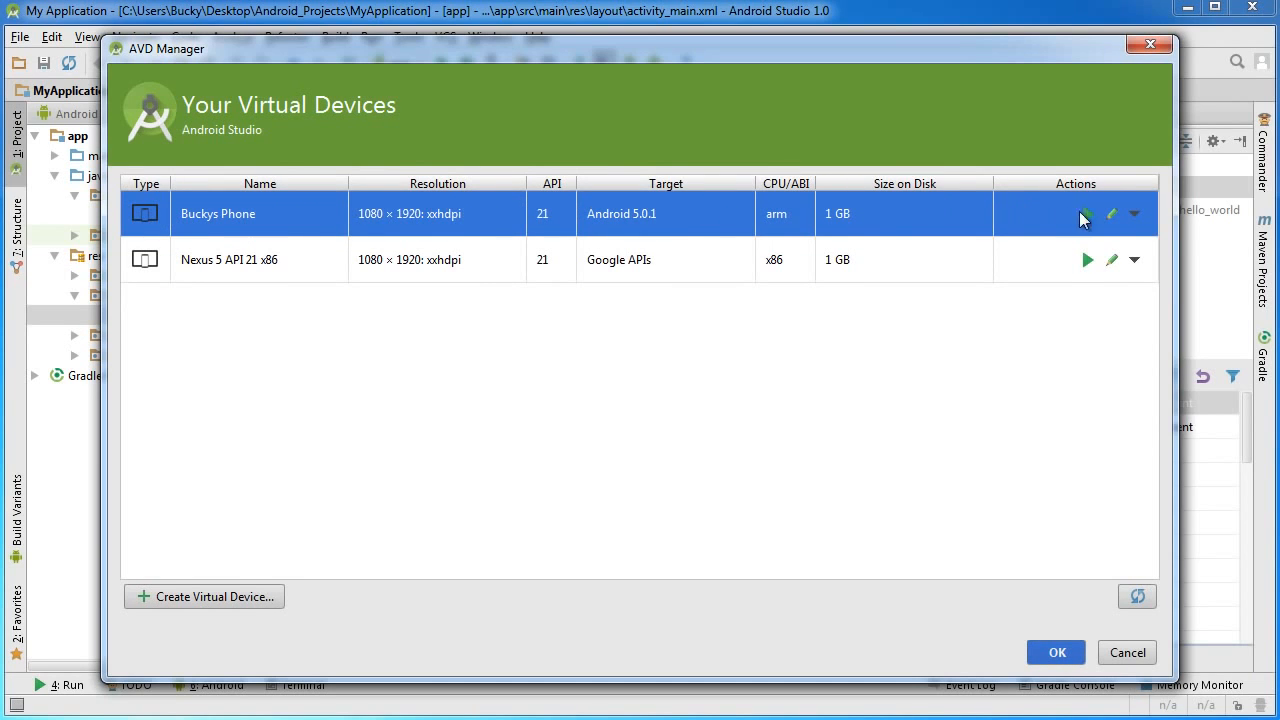
left_click(266, 262)
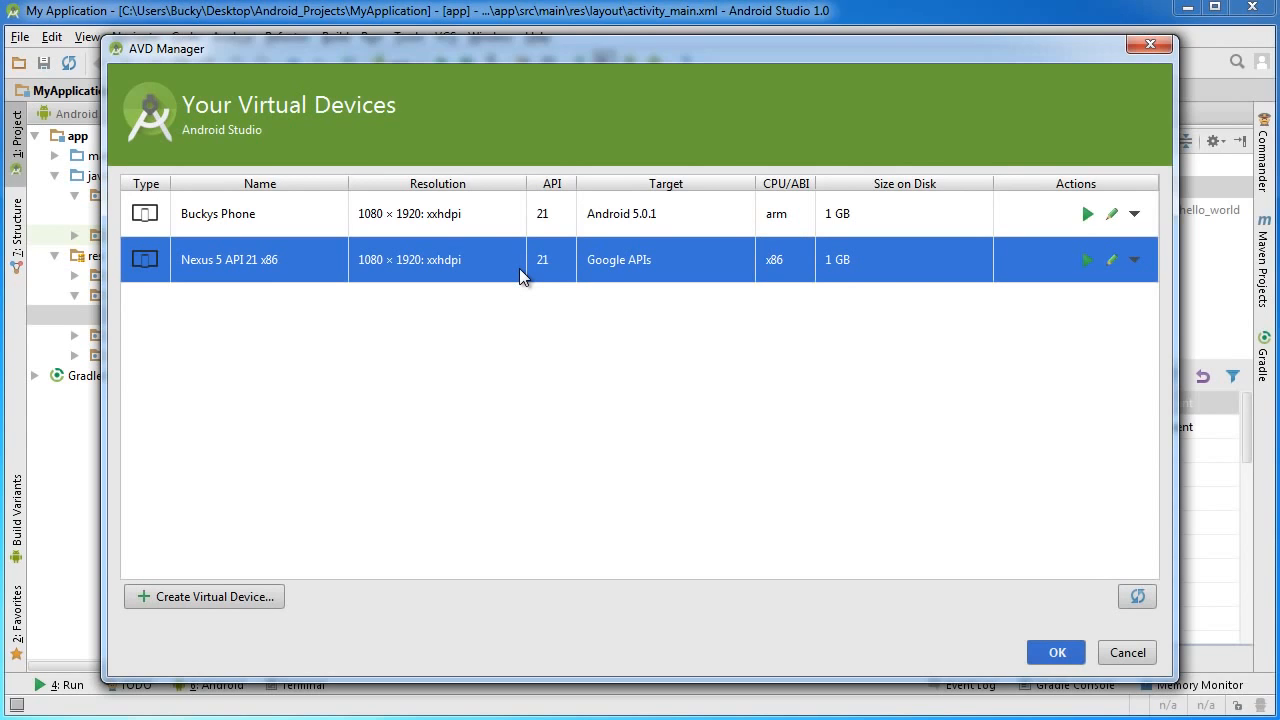
left_click(196, 597)
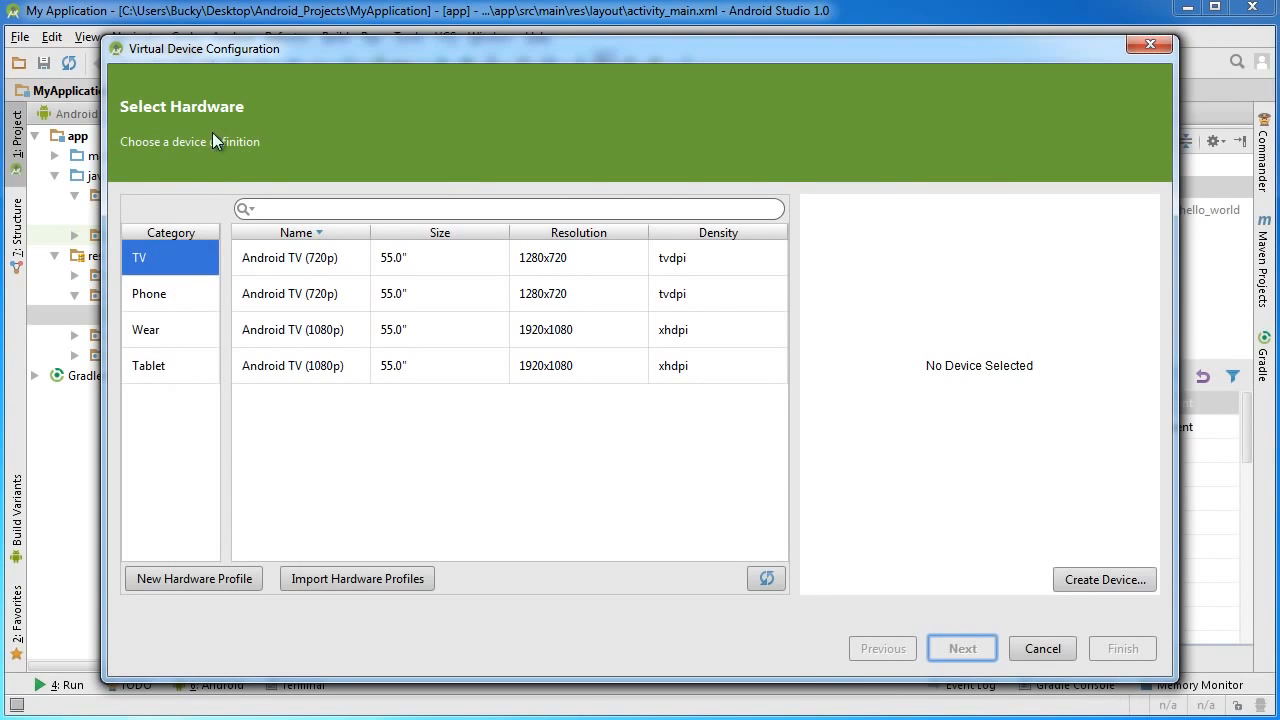
Step: Look through the hardware categories for the virtual device and choose Phone
left_click(162, 290)
left_click(160, 330)
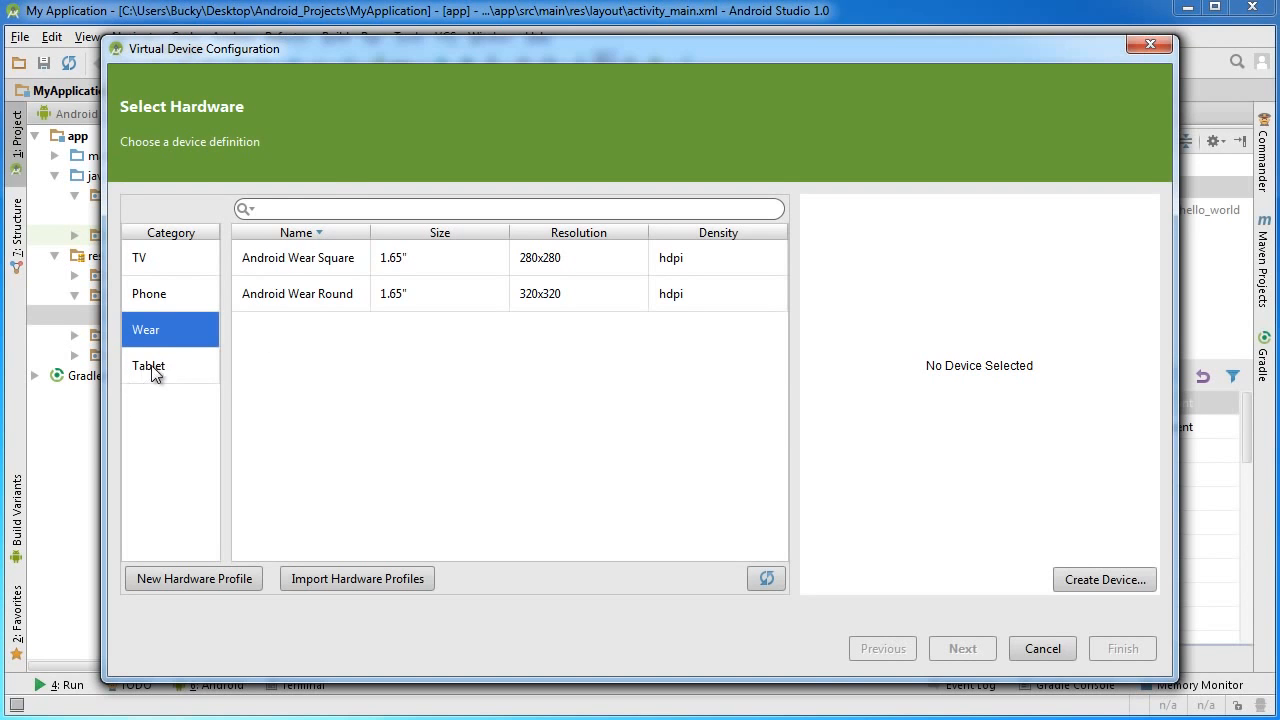
left_click(158, 365)
left_click(160, 286)
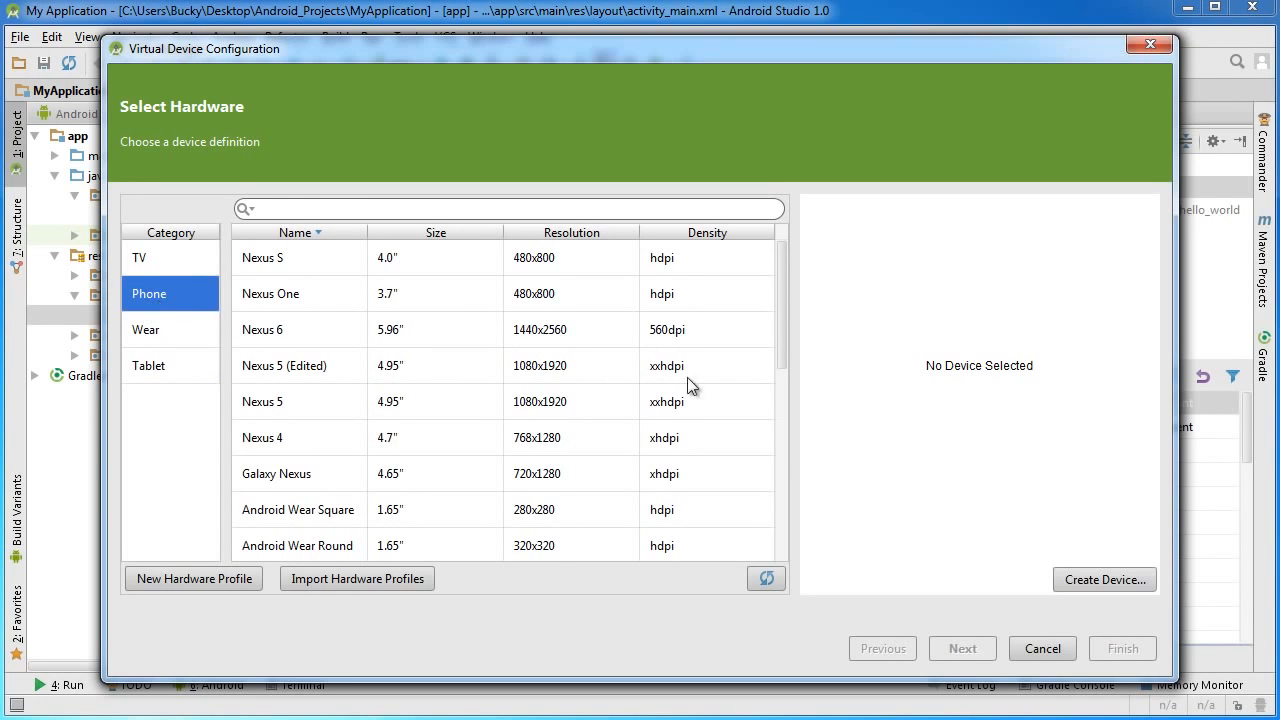
mouse_move(780, 278)
left_mouse_down()
mouse_move(771, 477)
mouse_move(783, 263)
left_mouse_up()
Step: Compare the Nexus phone definitions, choose Galaxy Nexus and clone it for a custom hardware profile
left_click(310, 366)
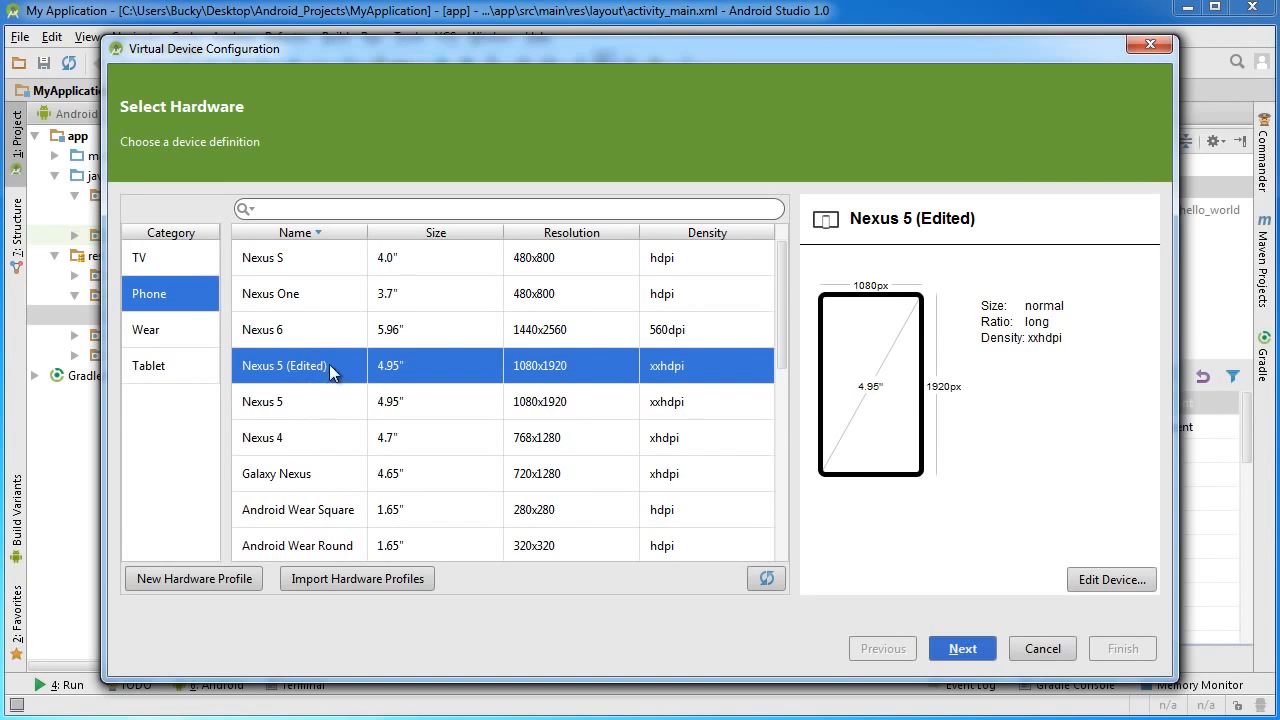
left_click(290, 404)
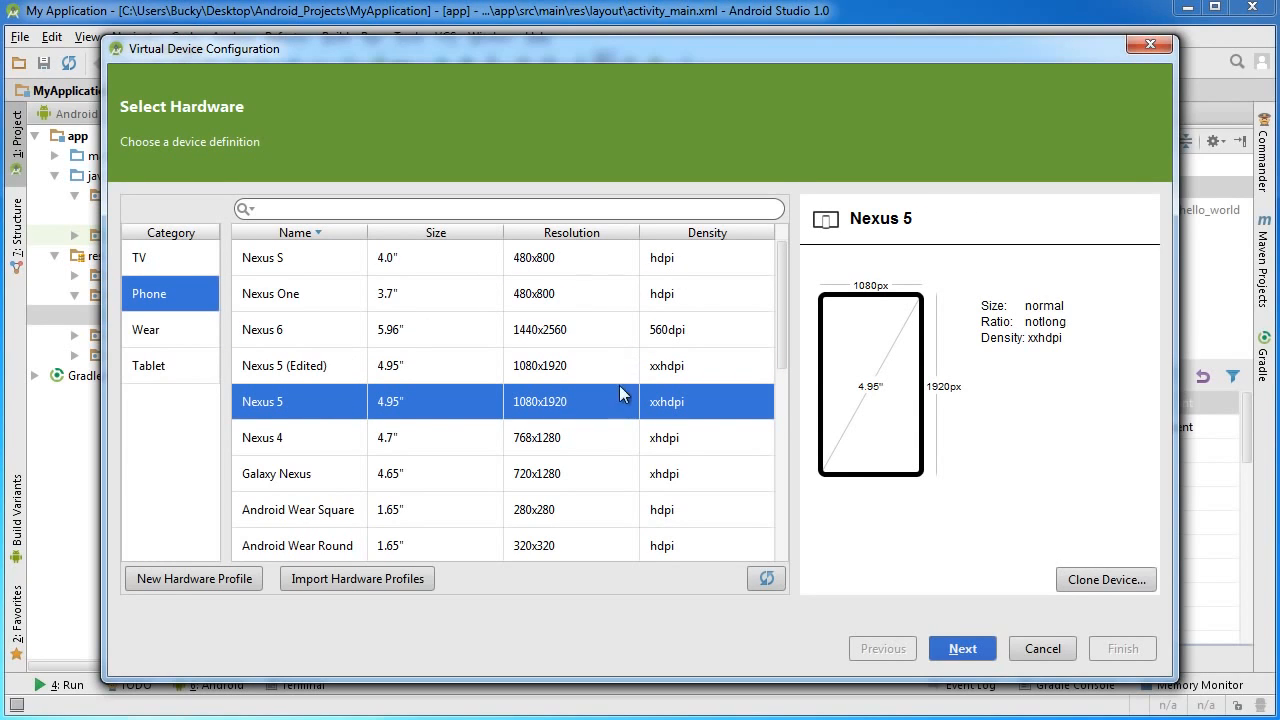
left_click(612, 430)
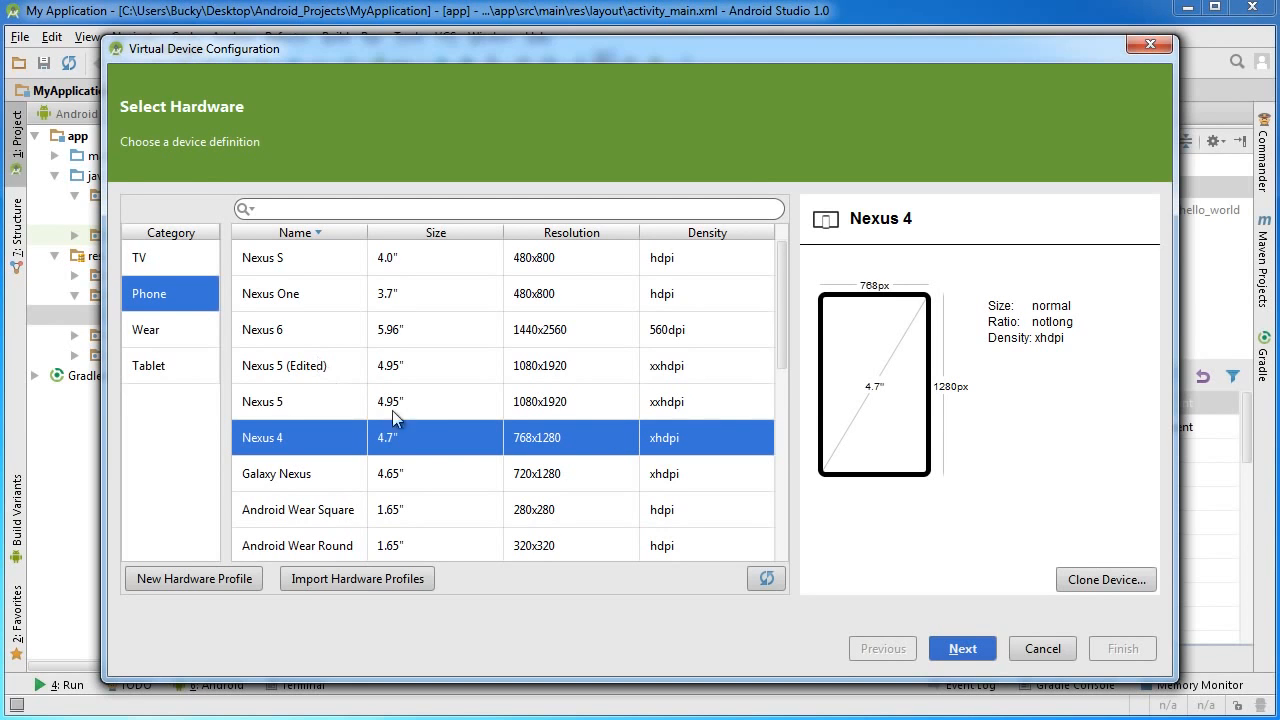
left_click(289, 472)
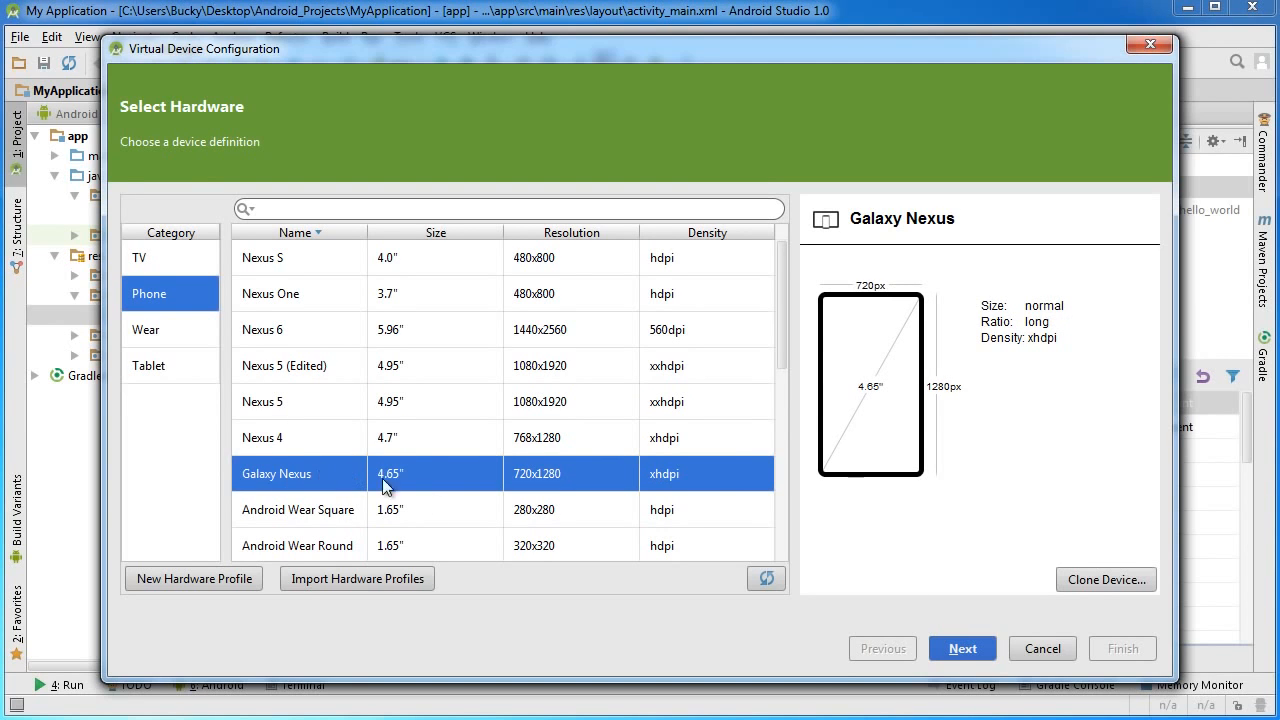
left_click_drag(779, 326, 778, 383)
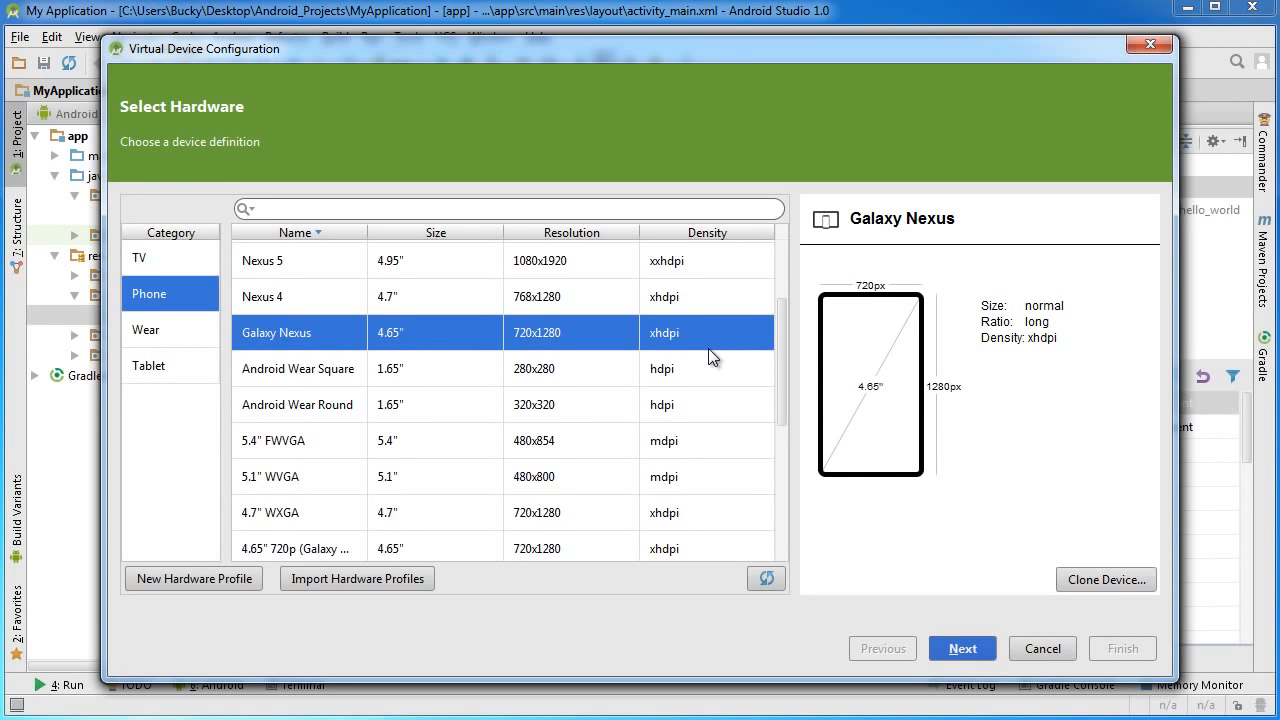
left_click(1099, 581)
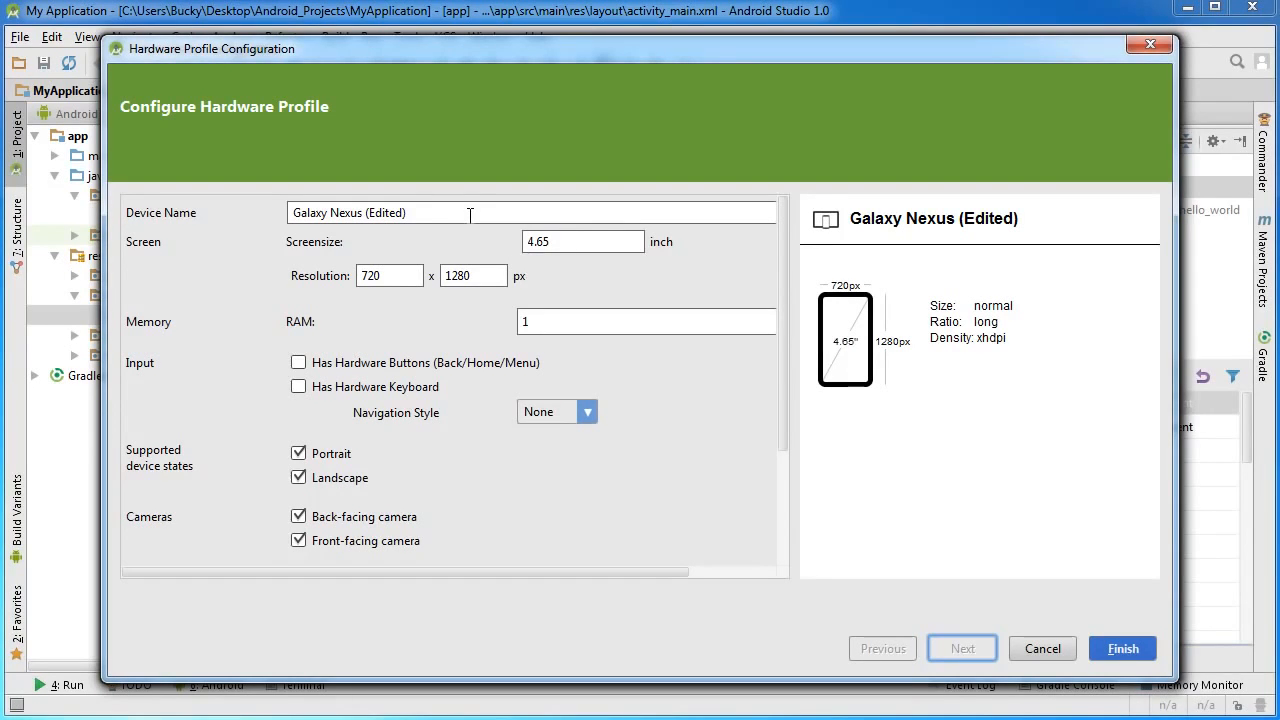
Step: Name the cloned hardware profile Slim Shady
left_click_drag(460, 212, 231, 210)
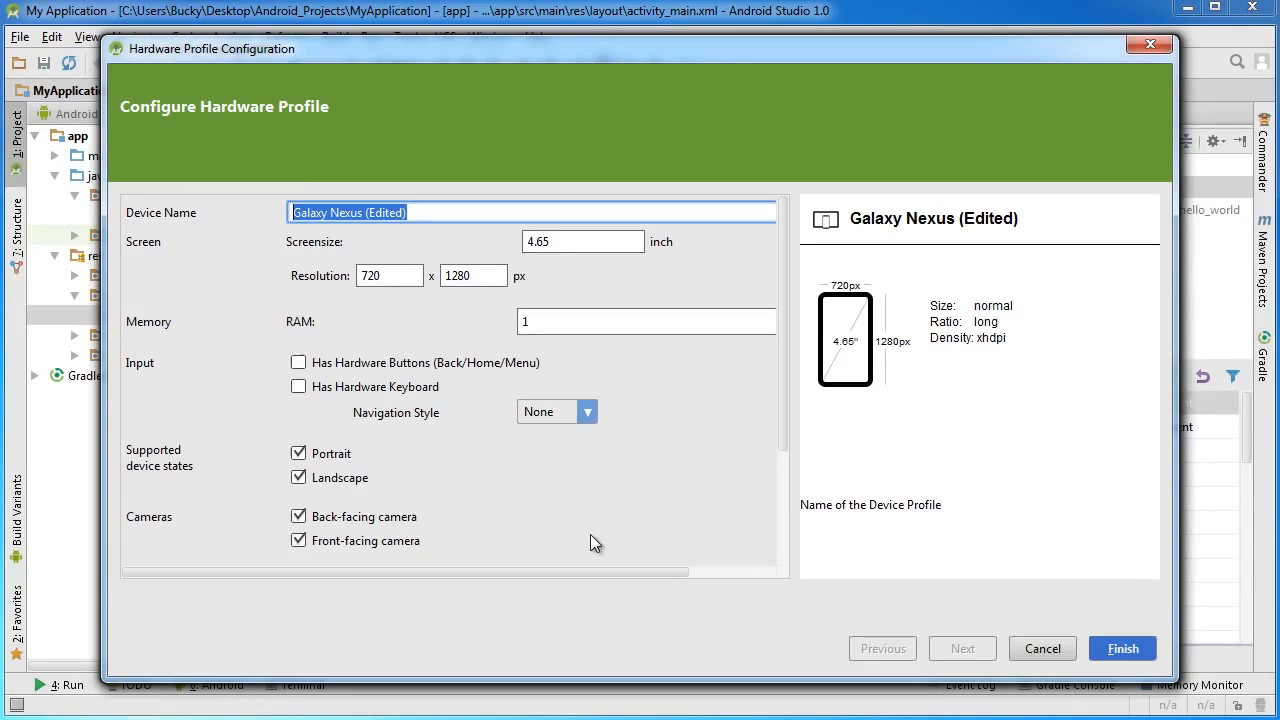
type("Si")
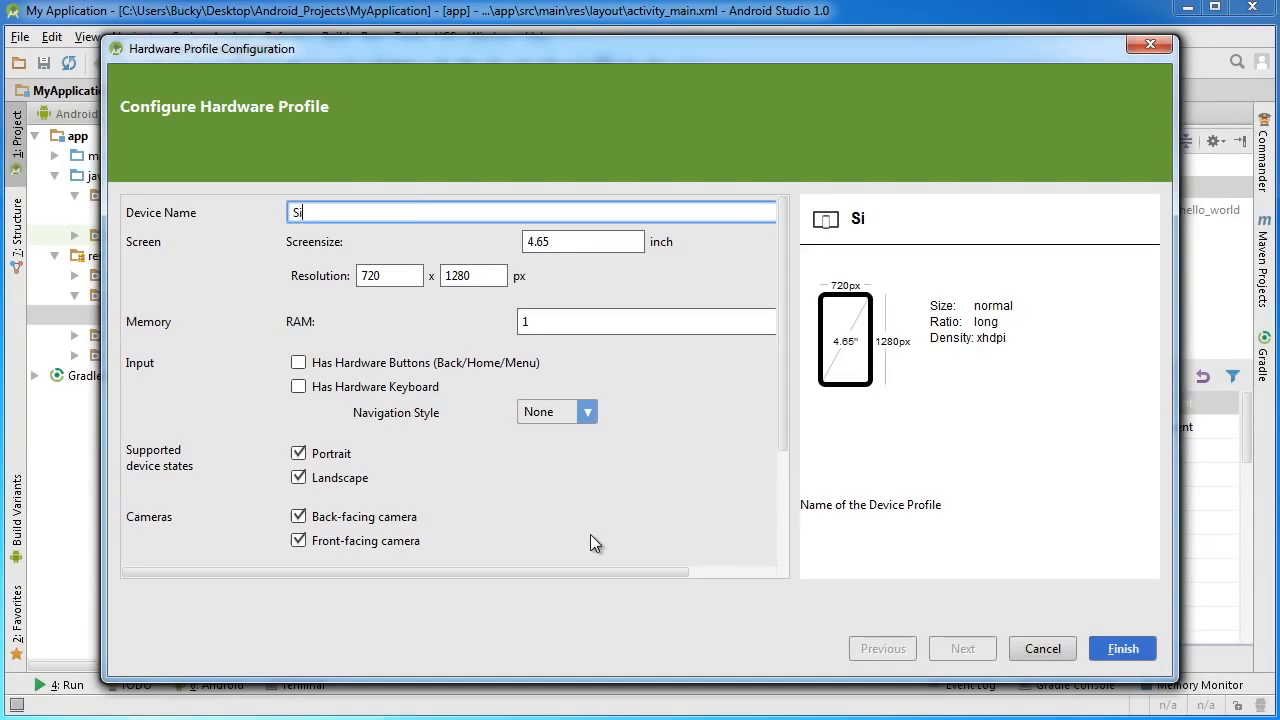
key("BackSpace")
type("lim Shady")
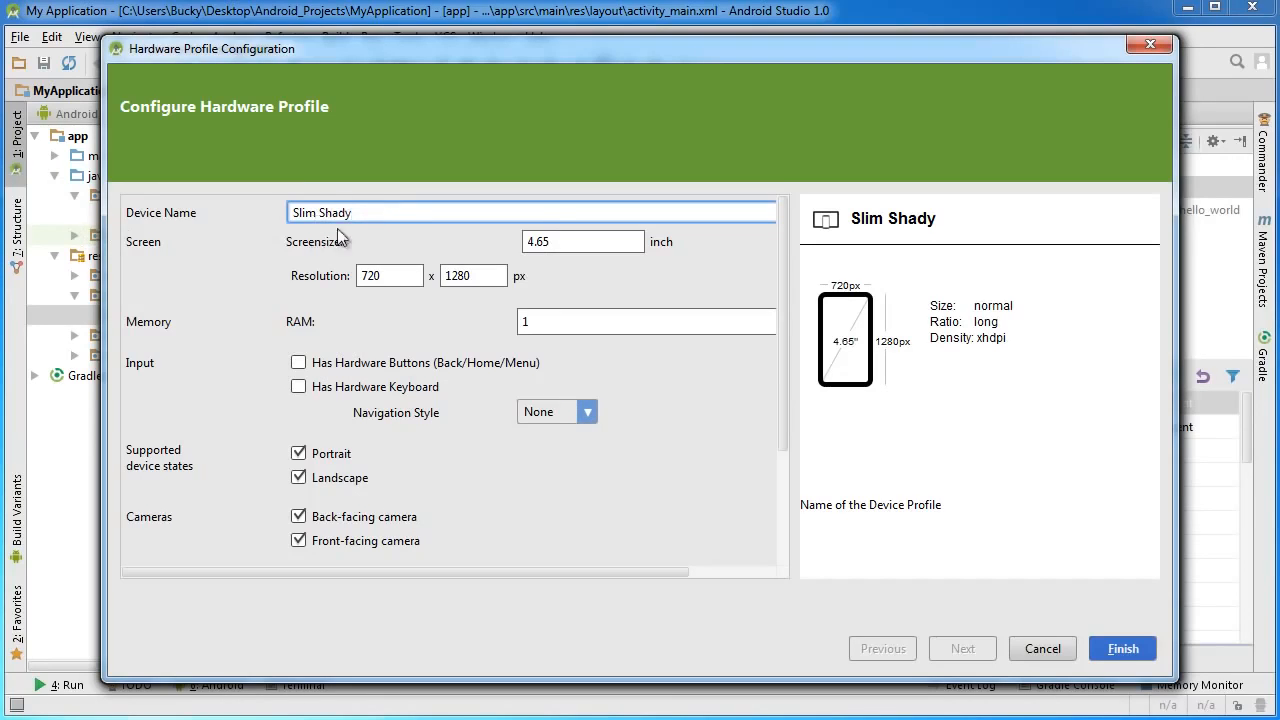
left_click_drag(390, 212, 202, 212)
left_click(383, 214)
Step: Review the profile's screen size, resolution and device name, and save the hardware profile
left_click(590, 244)
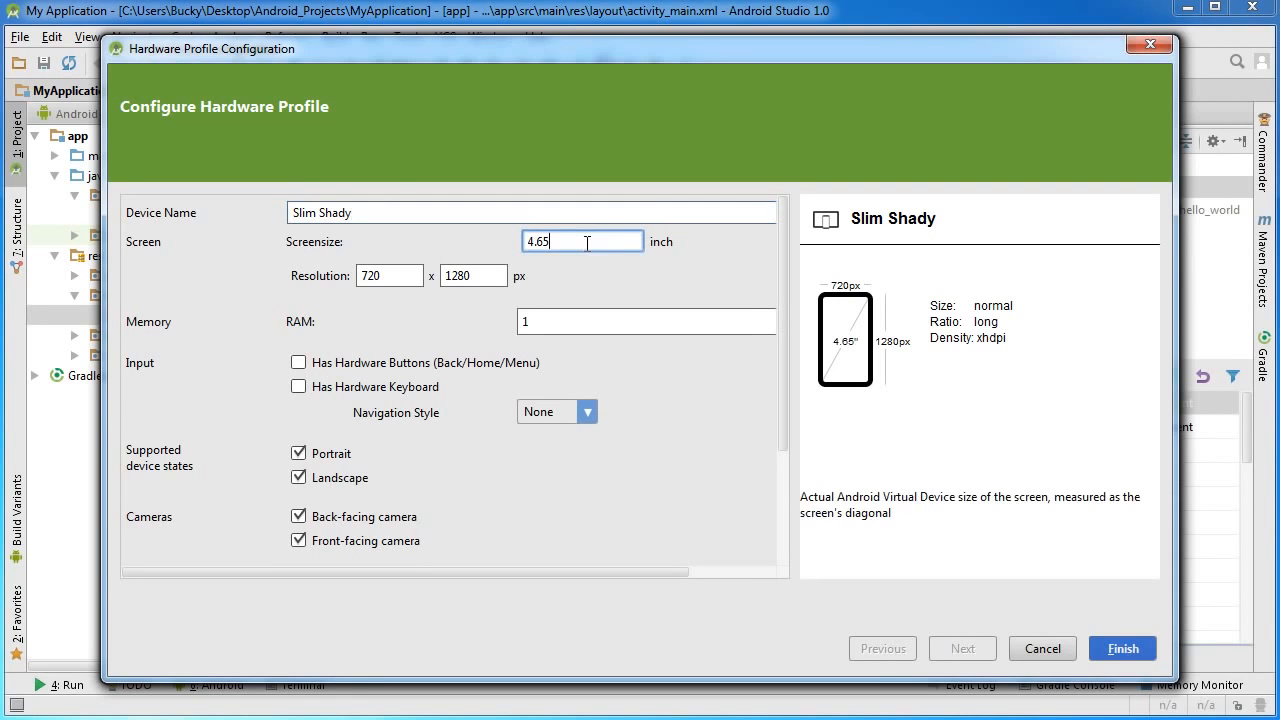
left_click(411, 280)
left_click(492, 275)
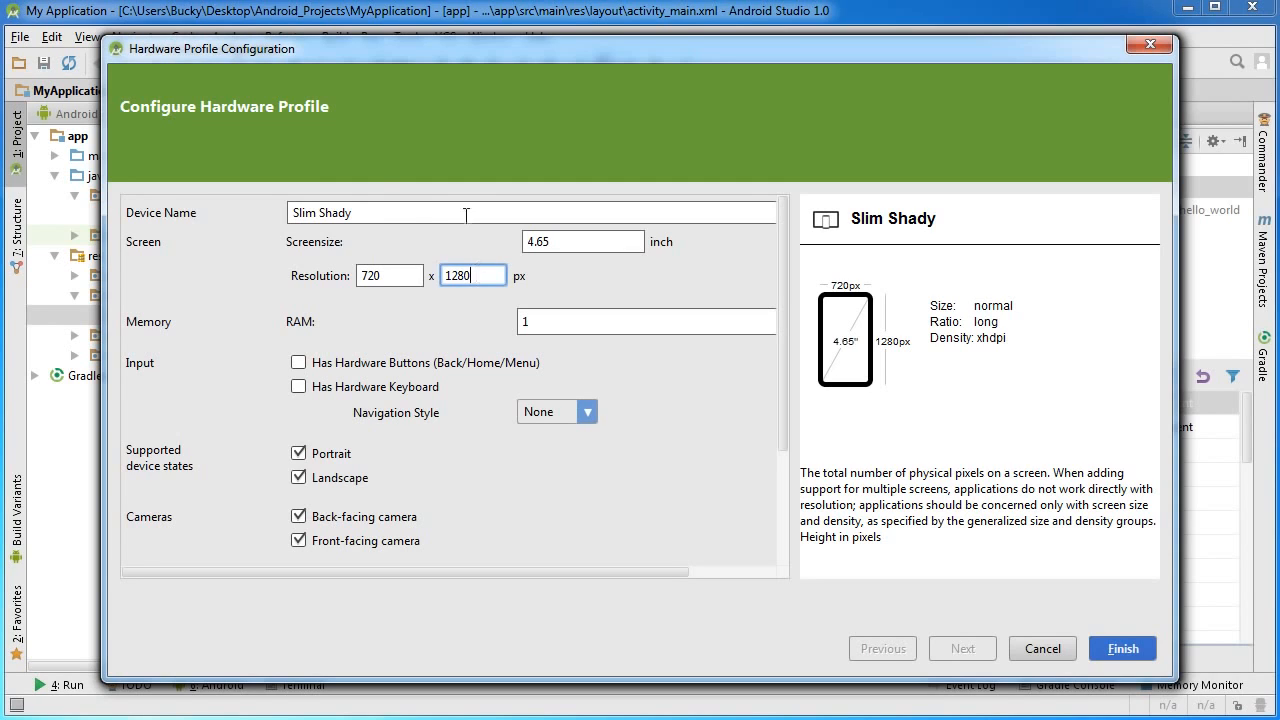
left_click_drag(380, 214, 212, 218)
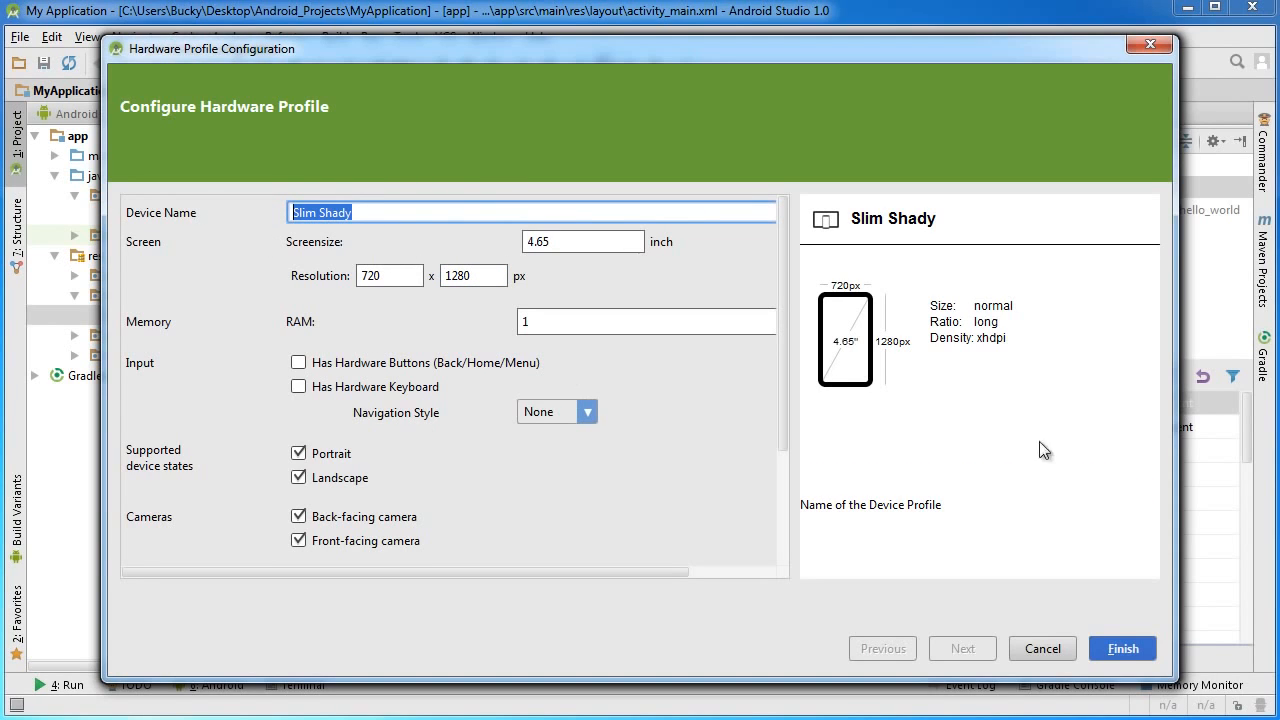
left_click(1116, 644)
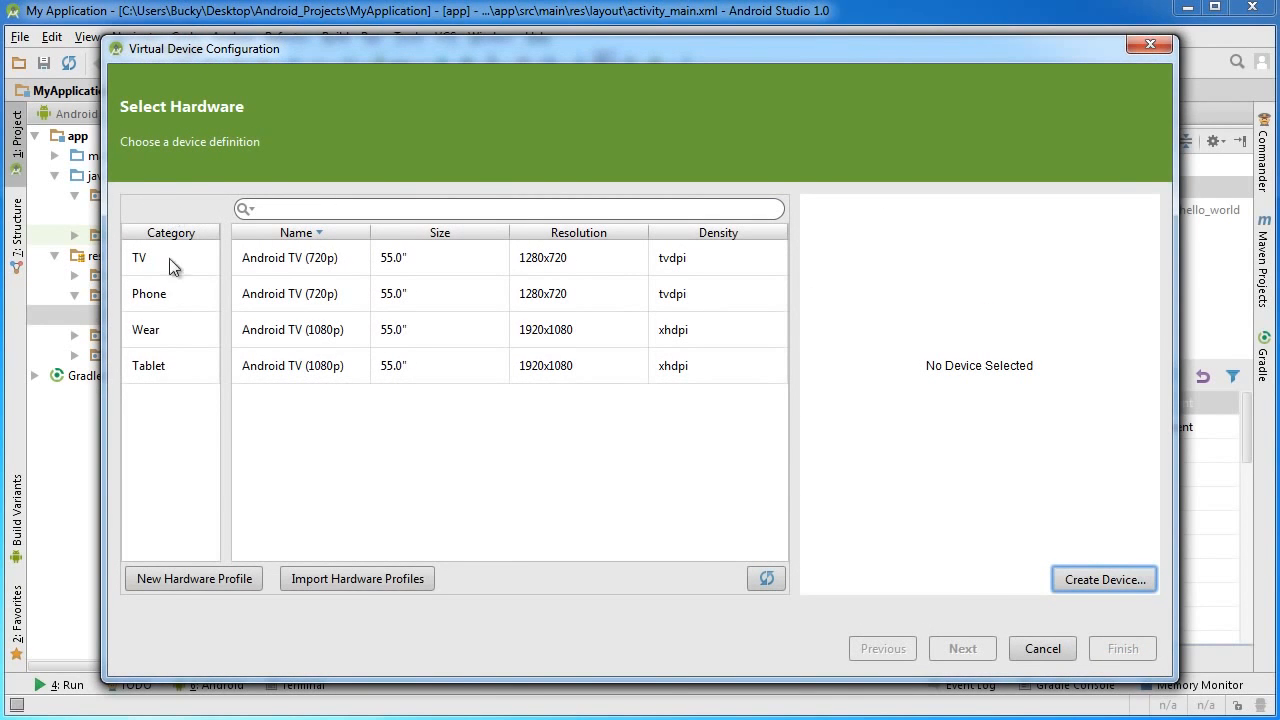
Step: Choose the Slim Shady phone as the virtual device's hardware and continue to the system image selection
left_click(160, 291)
left_click(324, 259)
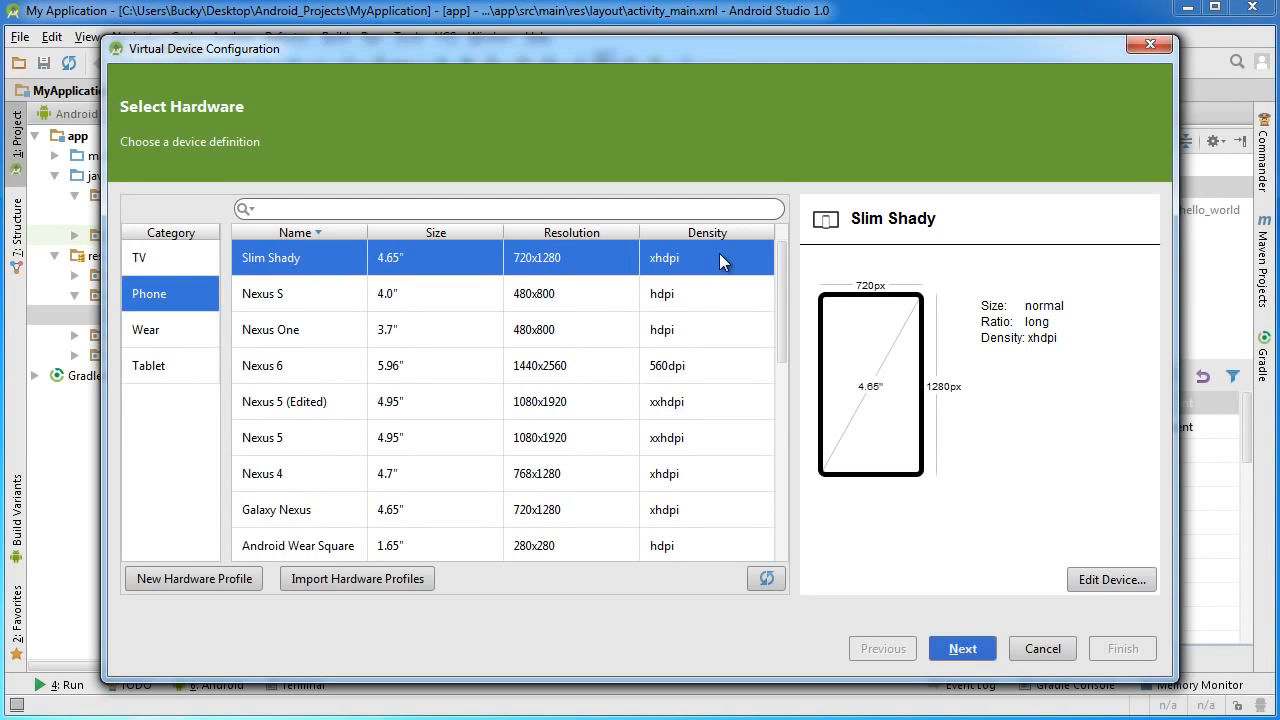
left_click(967, 648)
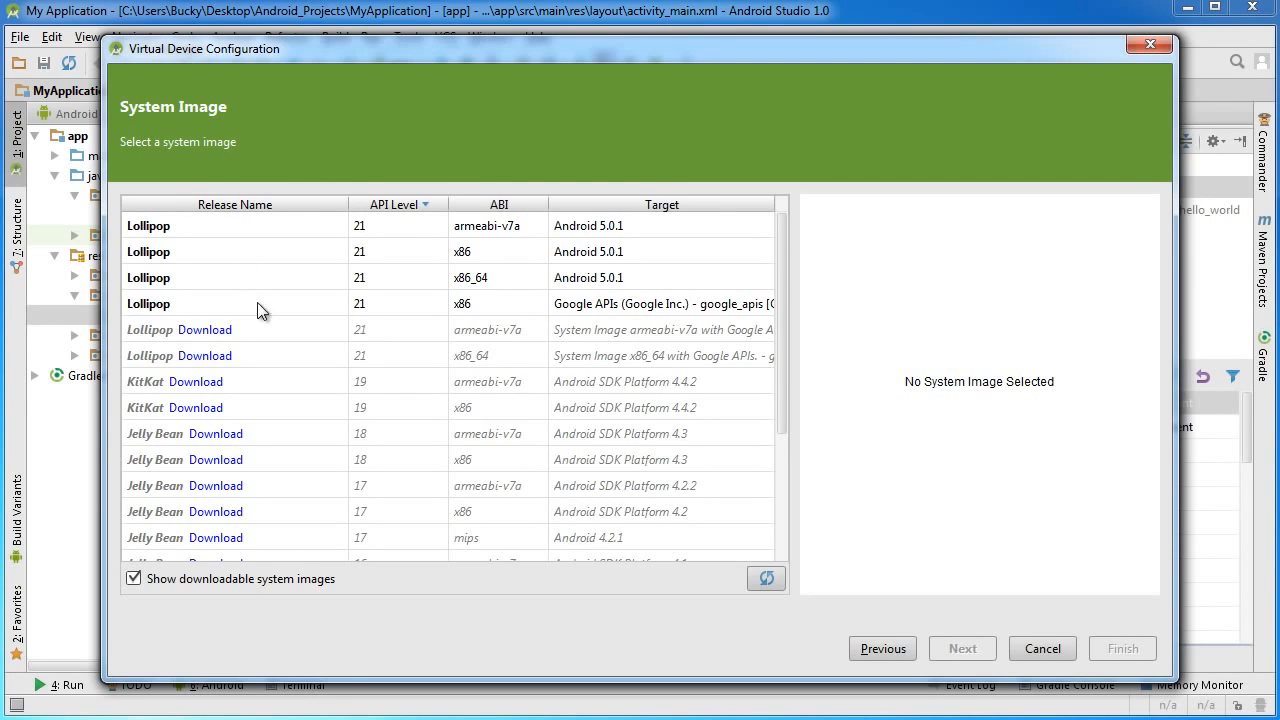
Step: Compare the installed Lollipop system images and accept the API 21 x86 image with Google APIs
left_click(398, 305)
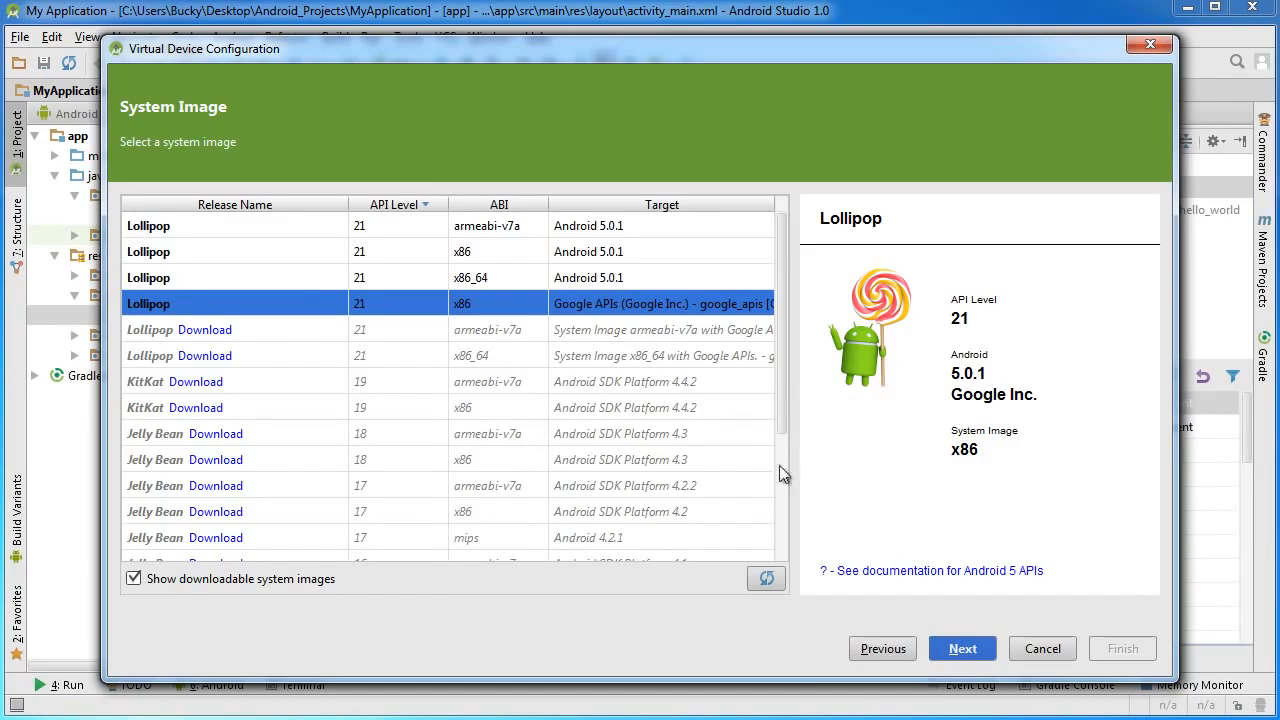
left_click(269, 224)
left_click(262, 257)
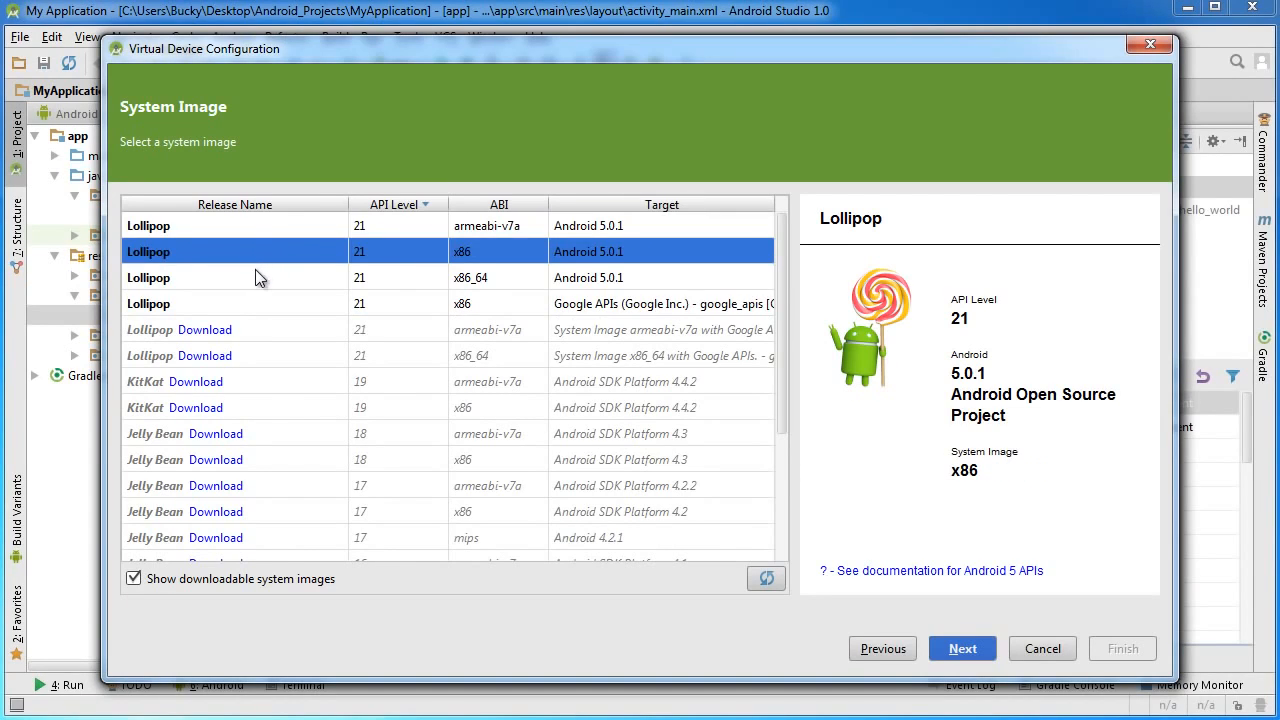
left_click(261, 280)
left_click(264, 301)
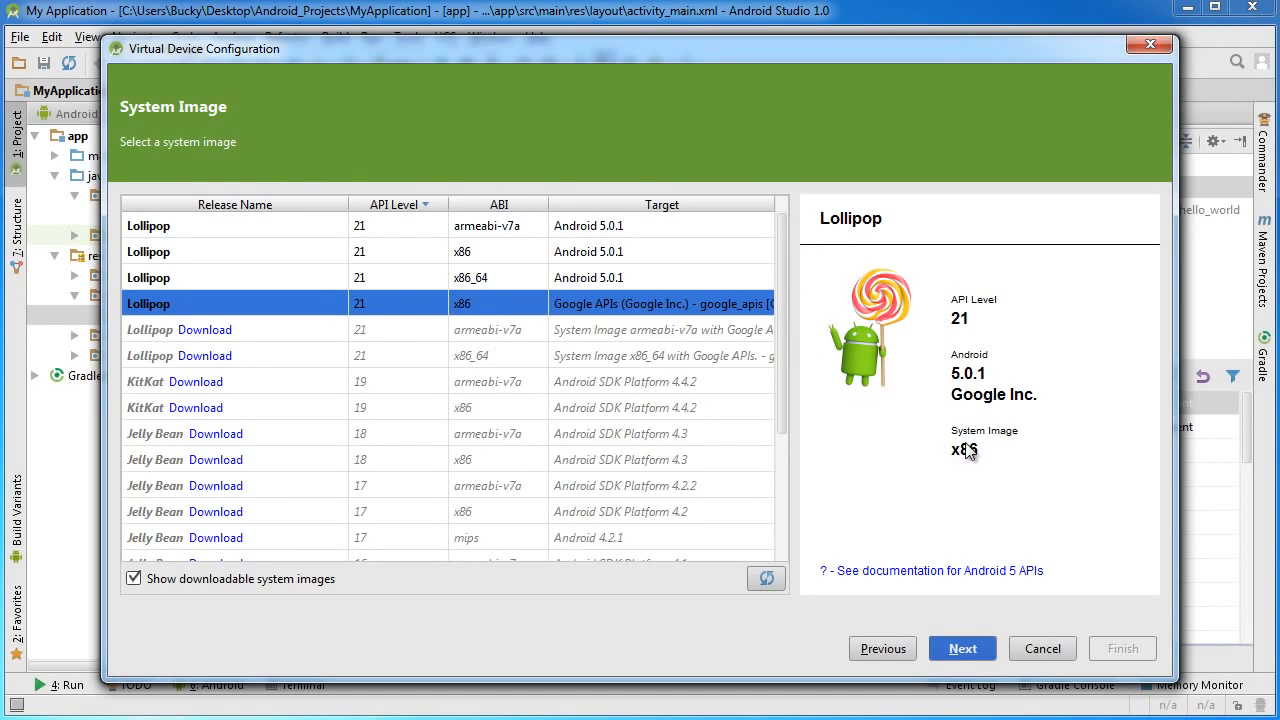
left_click(645, 277)
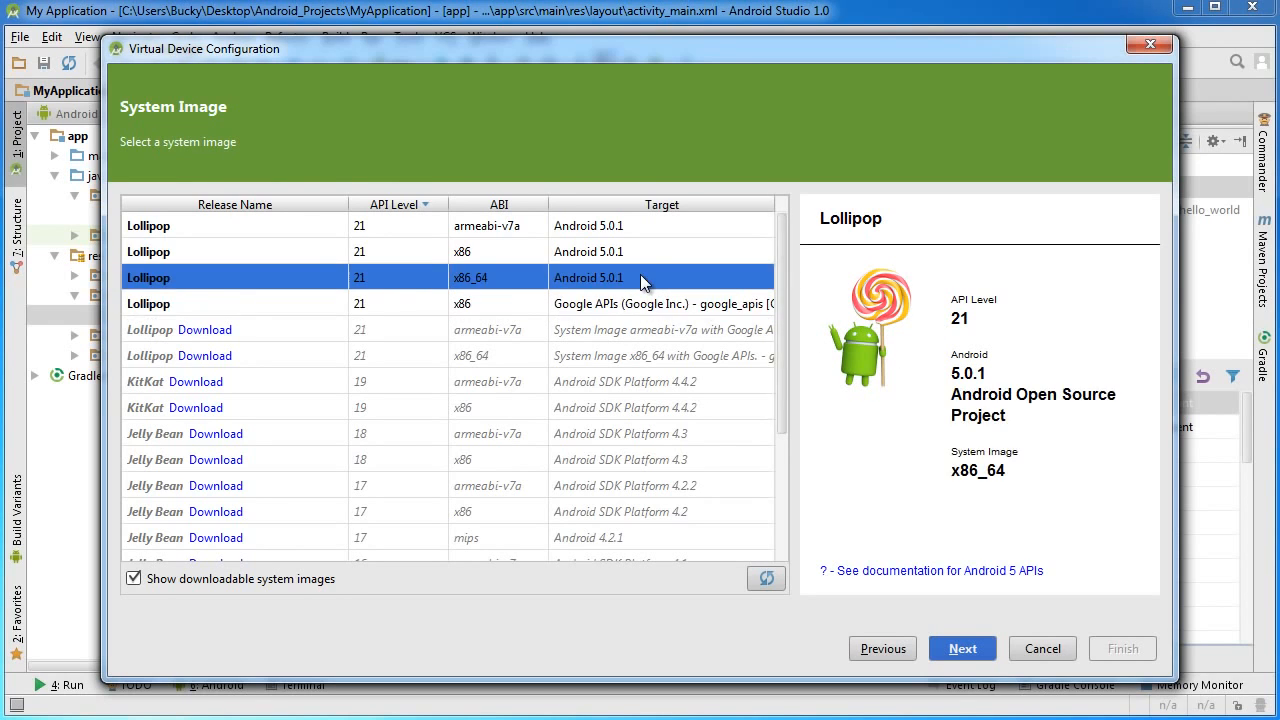
left_click(644, 257)
left_click(643, 226)
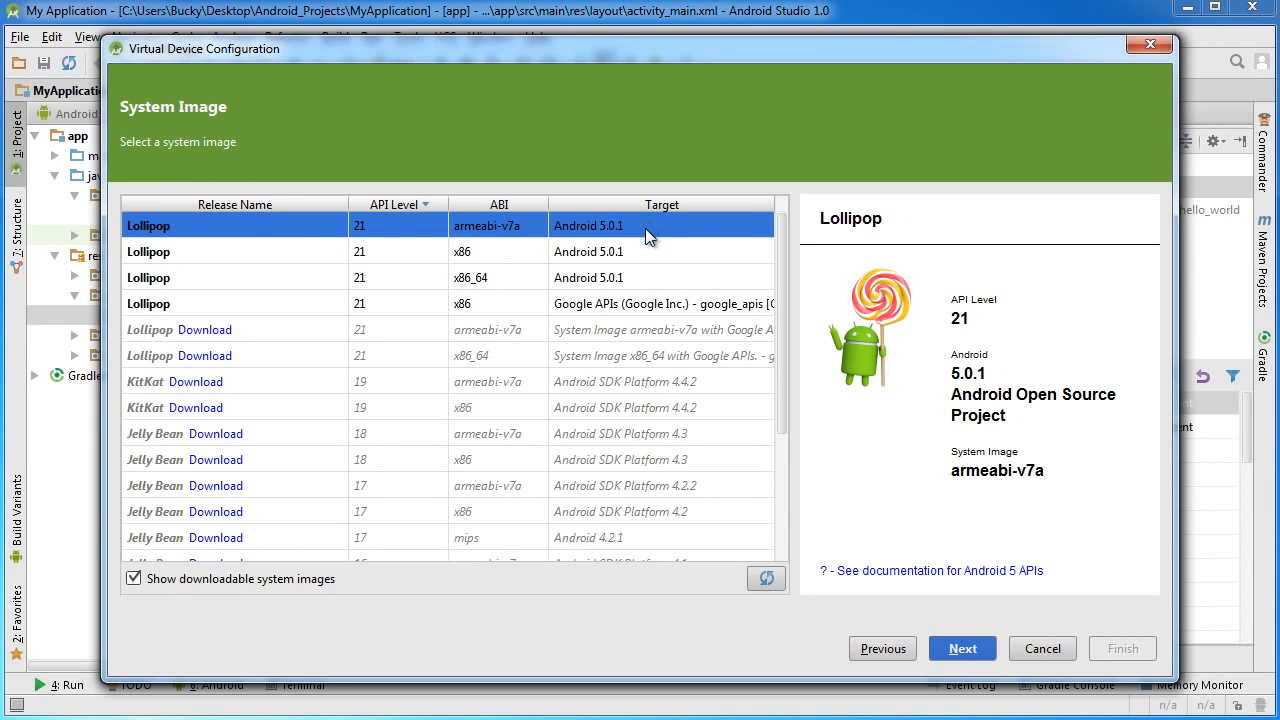
left_click(670, 305)
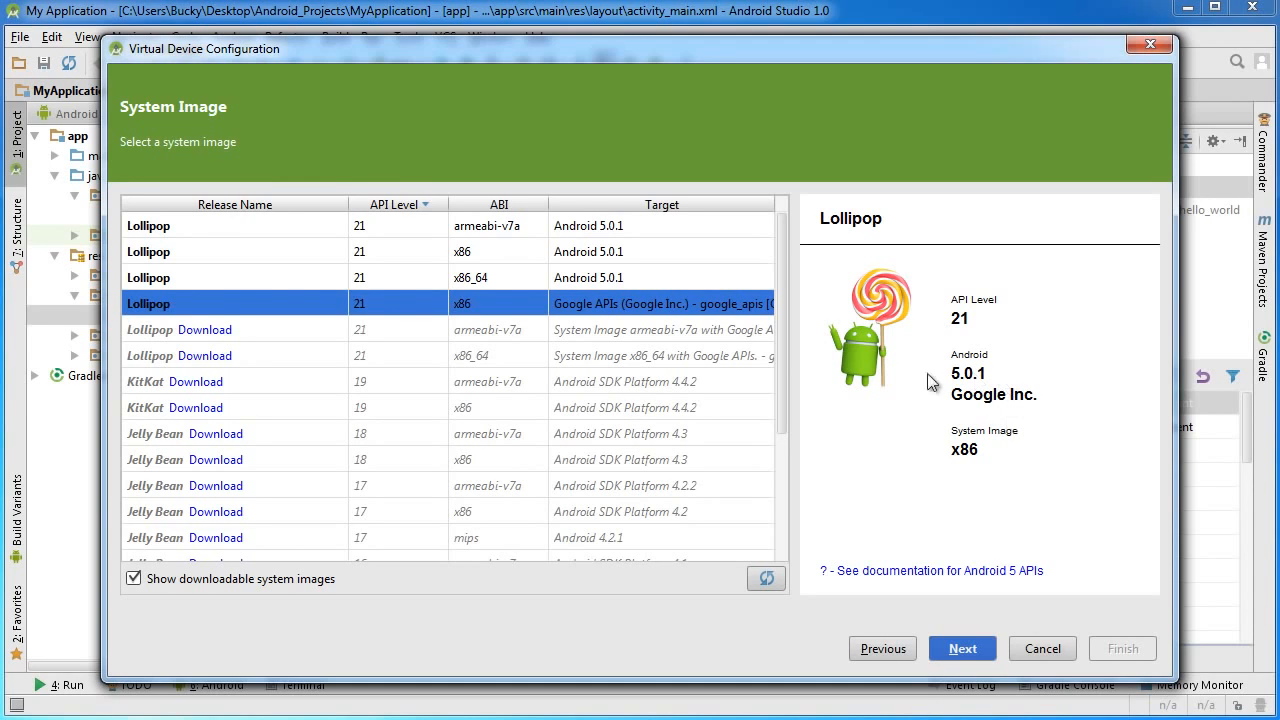
left_click(976, 652)
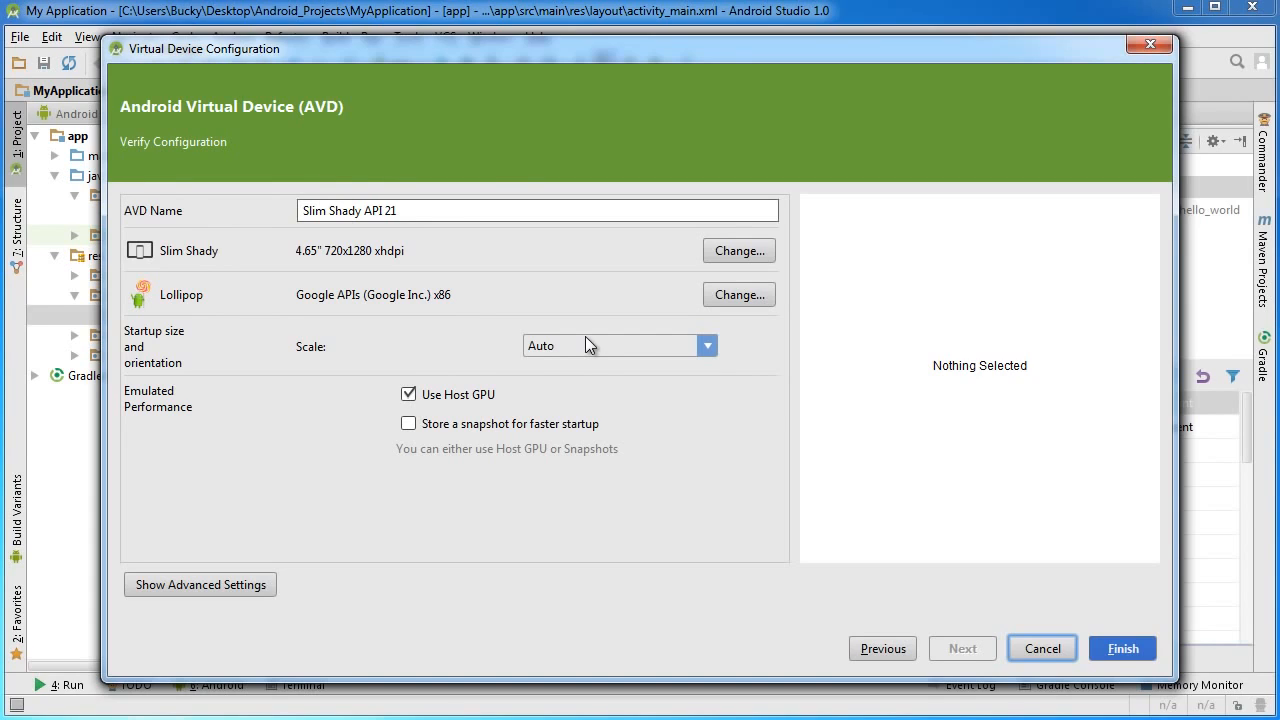
Step: Review the AVD name and the available startup scale options in the device configuration
left_click(400, 211)
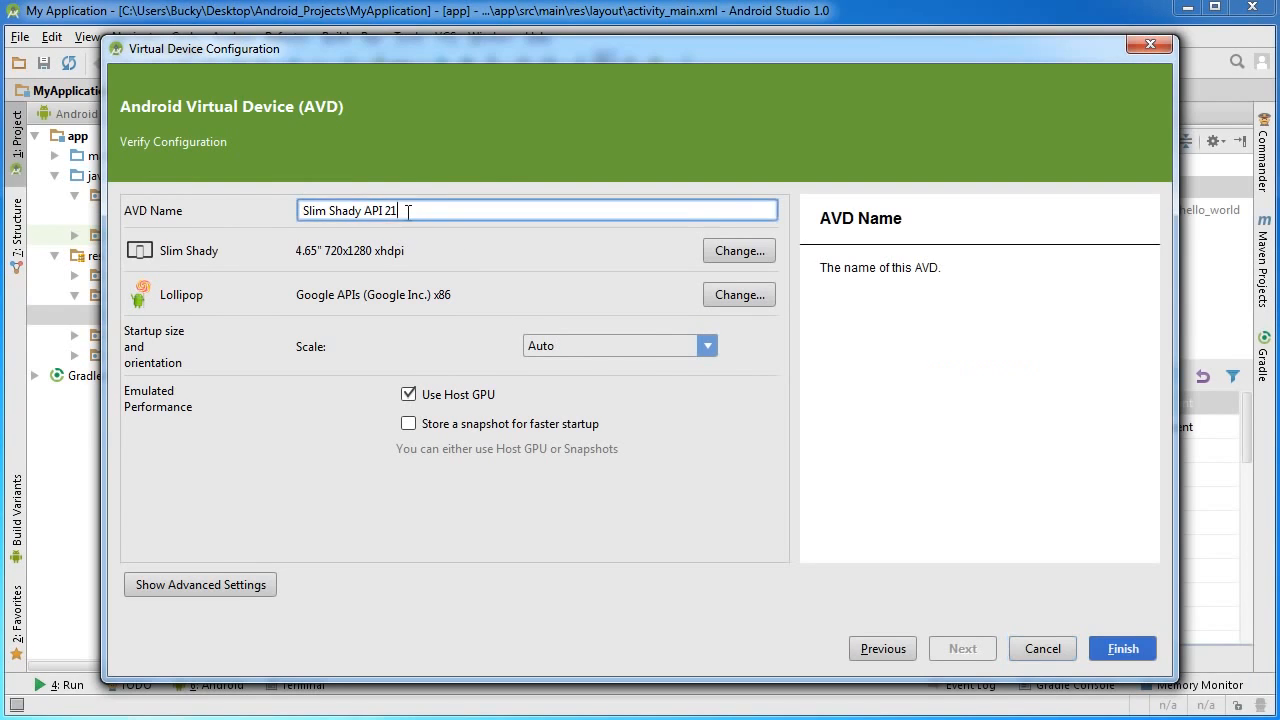
left_click_drag(400, 211, 200, 210)
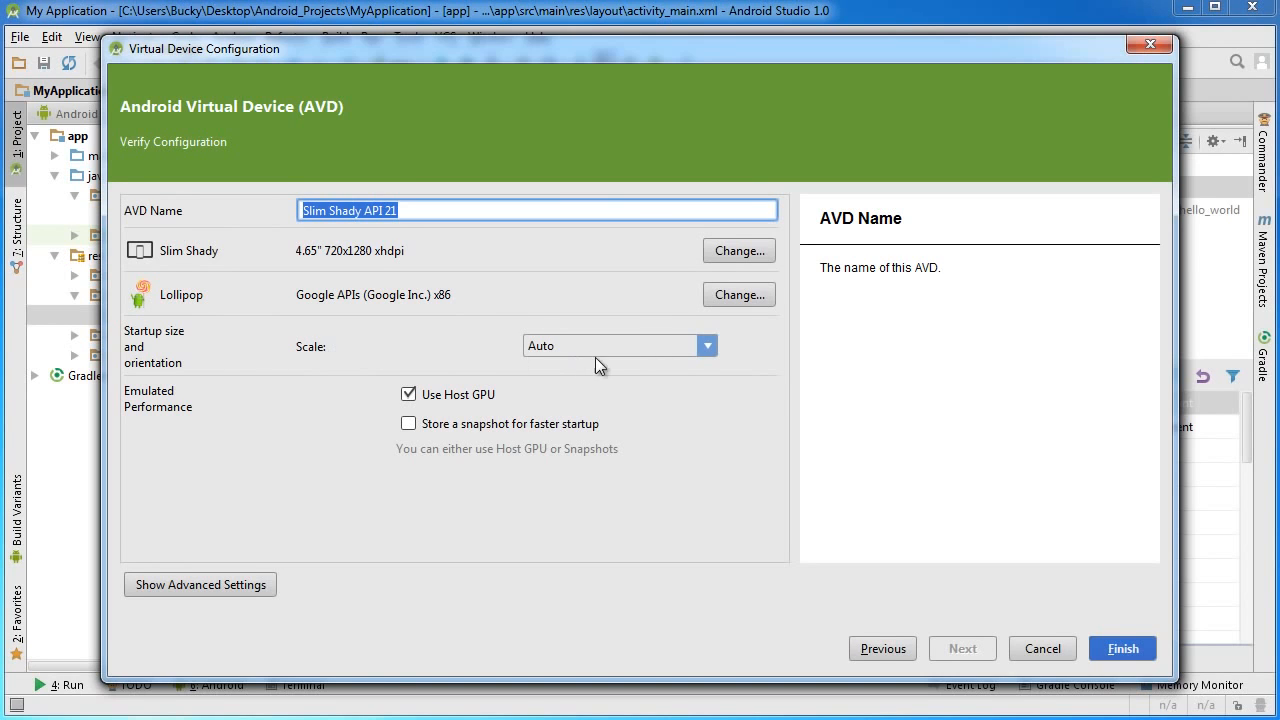
left_click(620, 345)
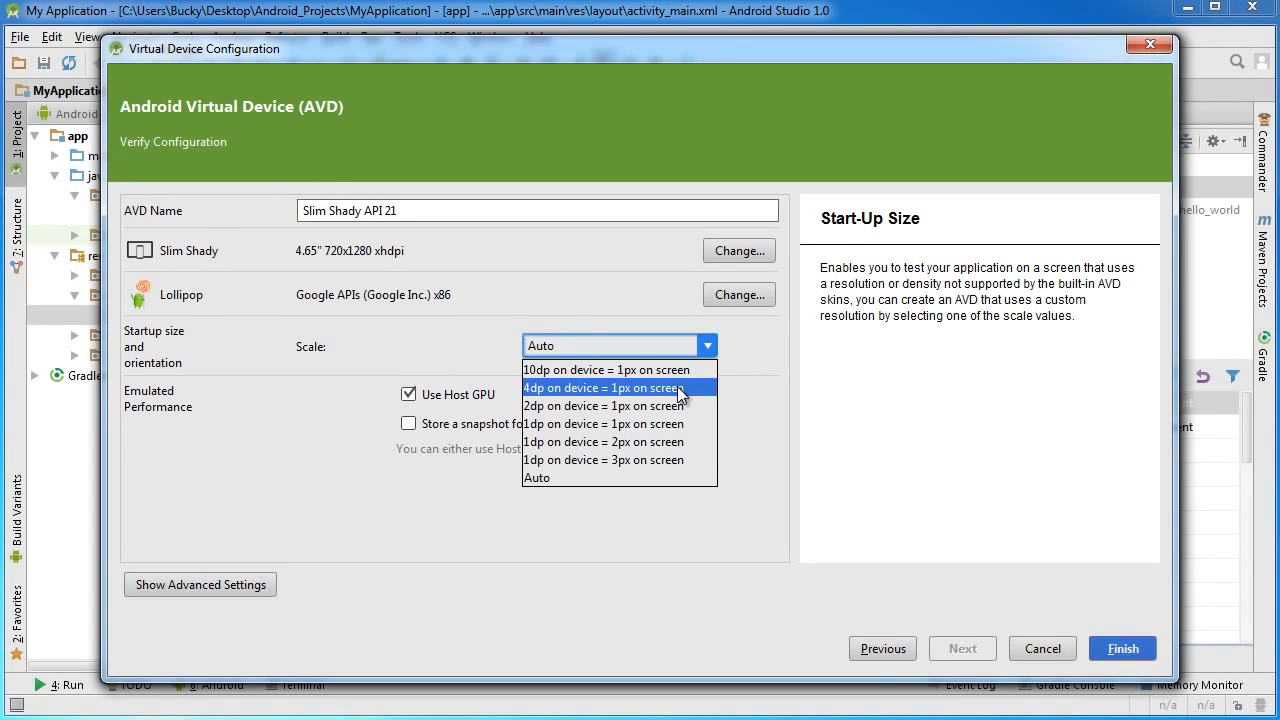
left_click(449, 338)
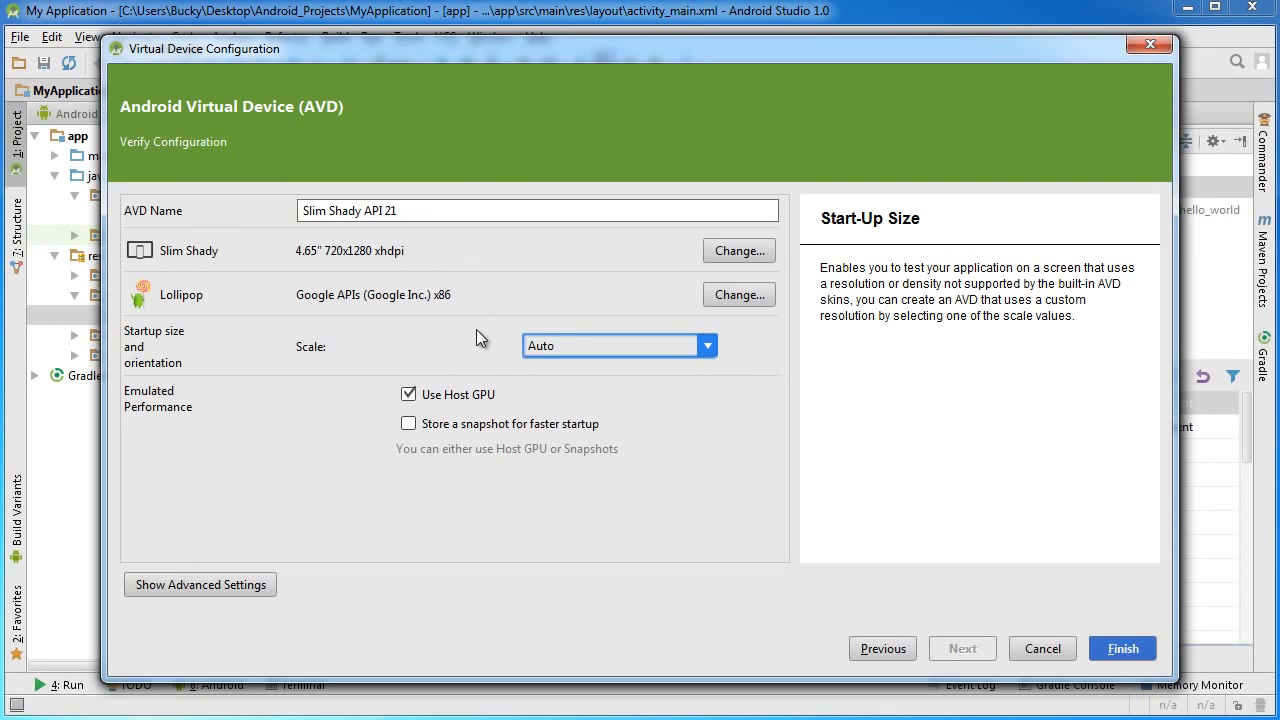
Step: Set the virtual device's startup scale to 4dp on device = 1px on screen
left_click(605, 350)
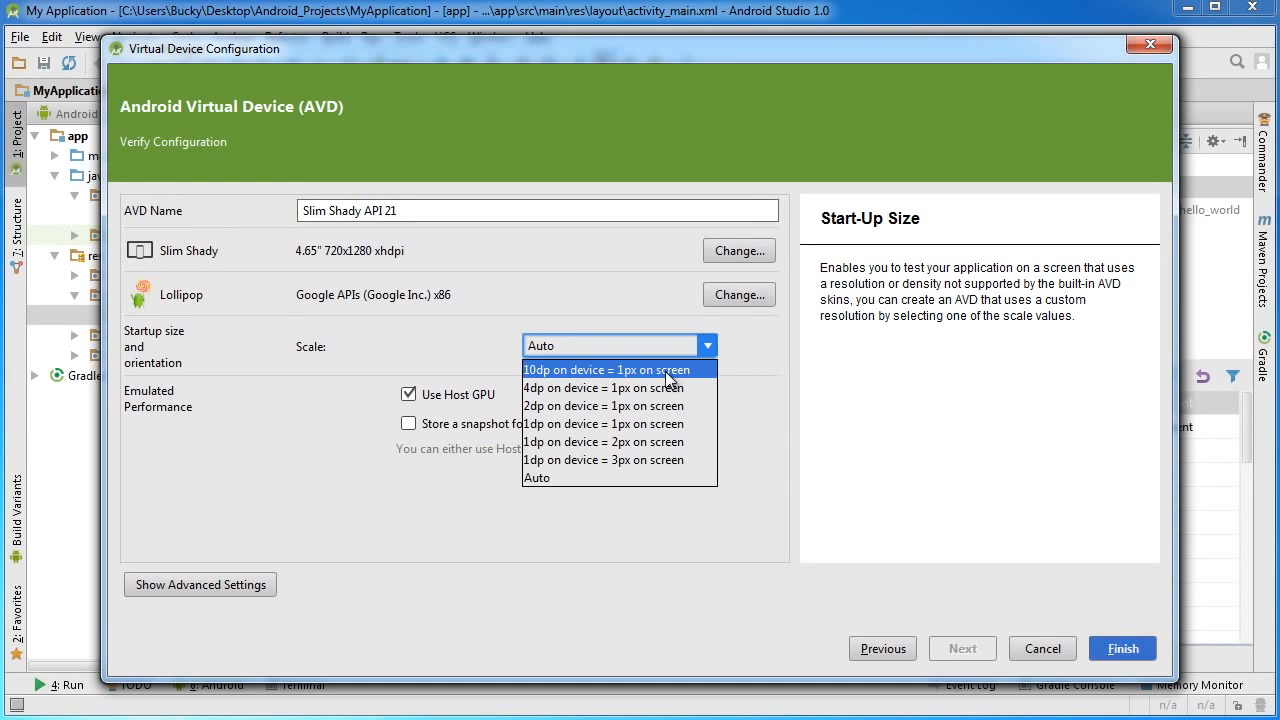
left_click(577, 390)
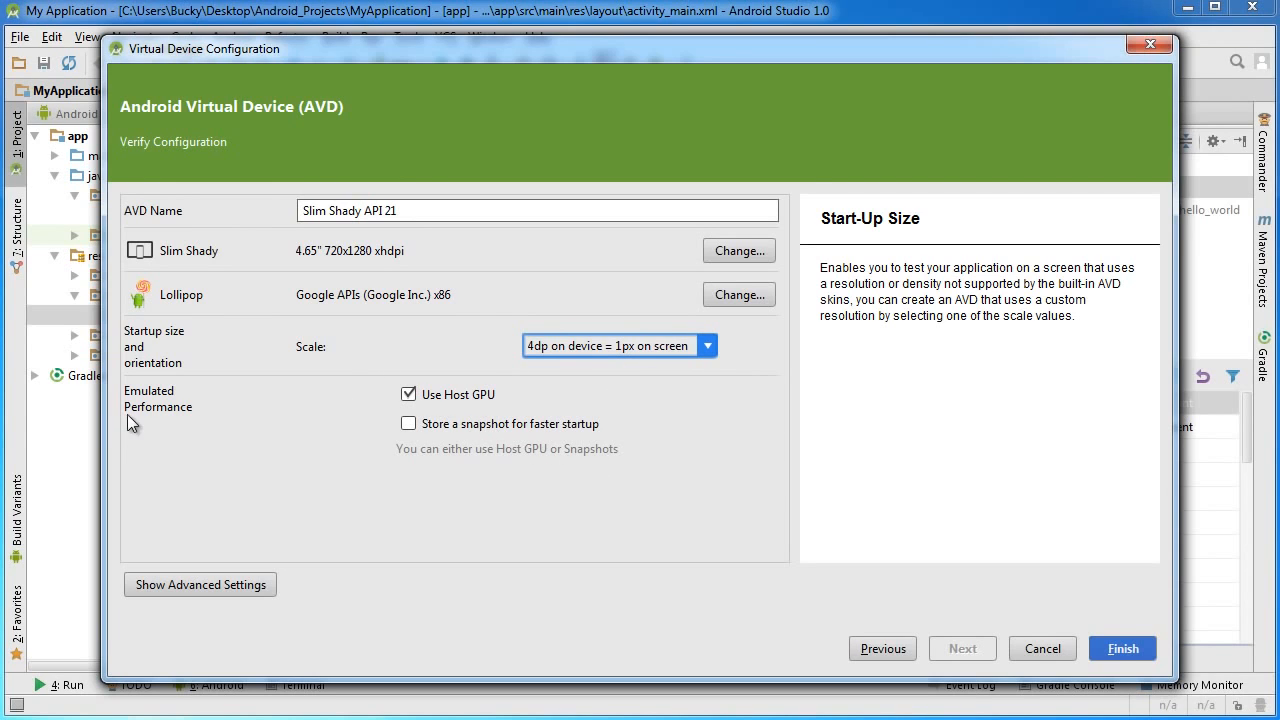
Step: Try storing a snapshot for faster startup in place of Use Host GPU, and restore Use Host GPU without the snapshot
left_click(409, 424)
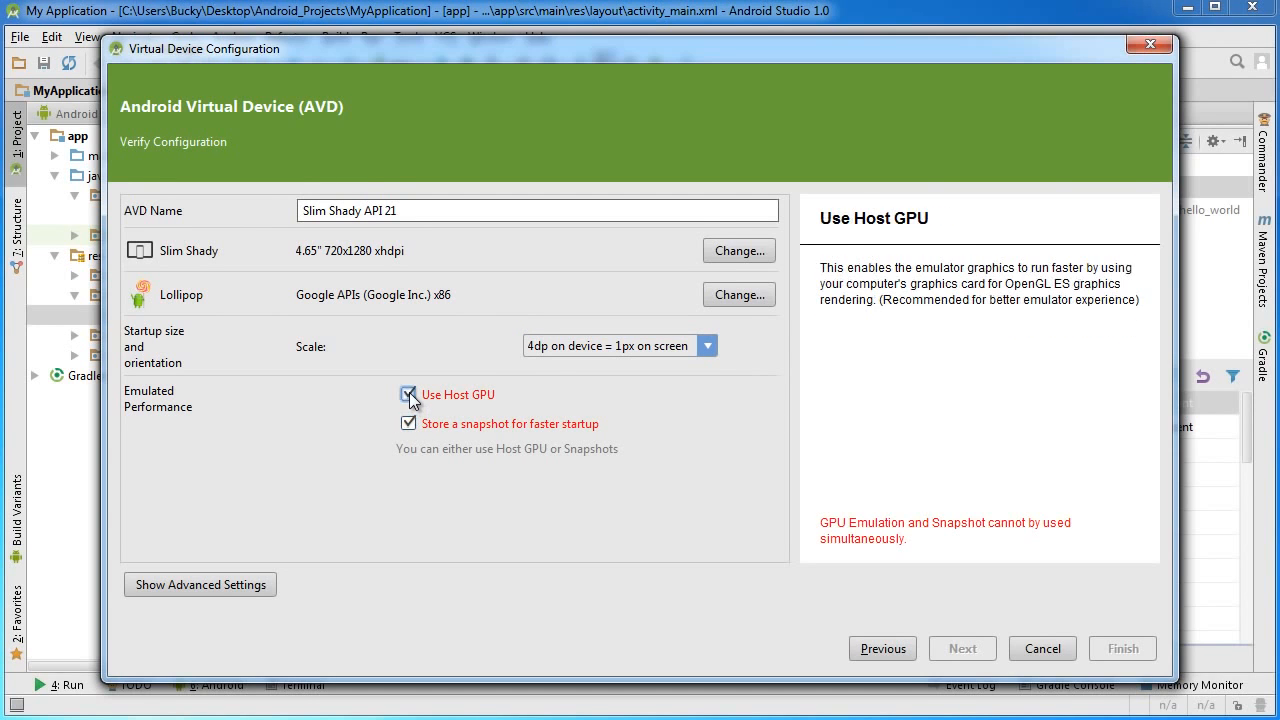
left_click(409, 394)
left_click(409, 423)
left_click(409, 395)
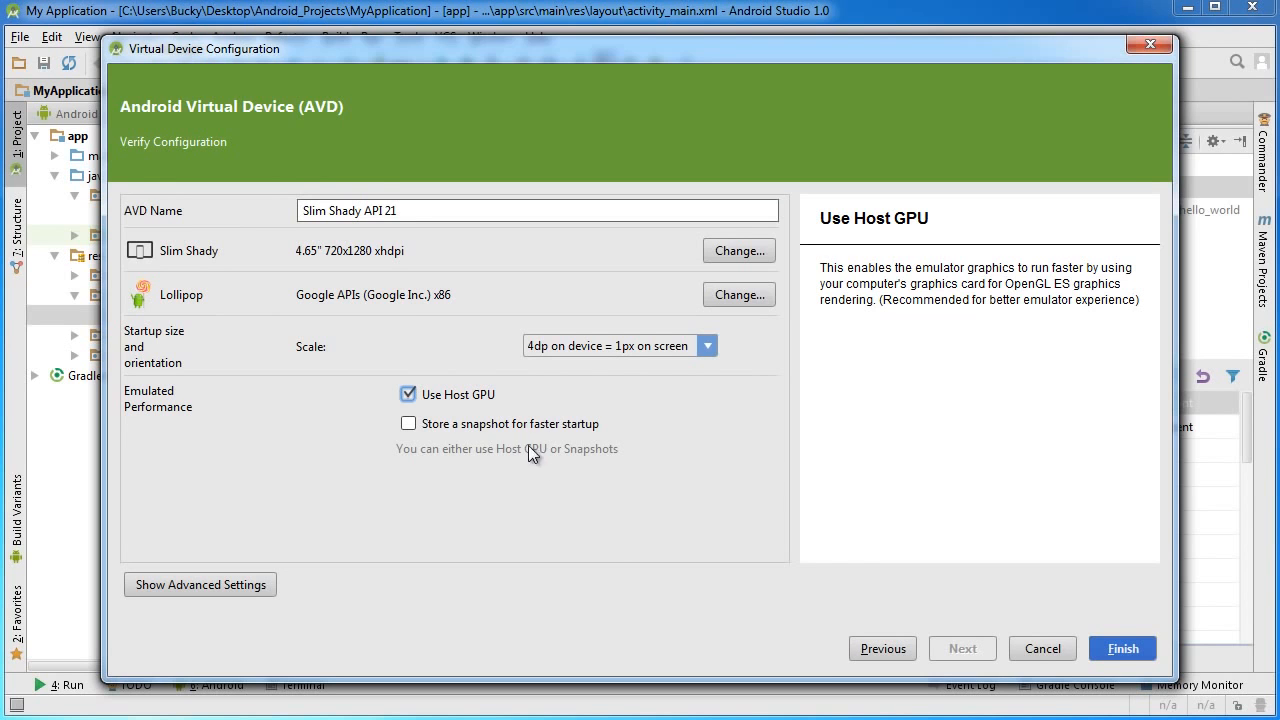
left_click(408, 423)
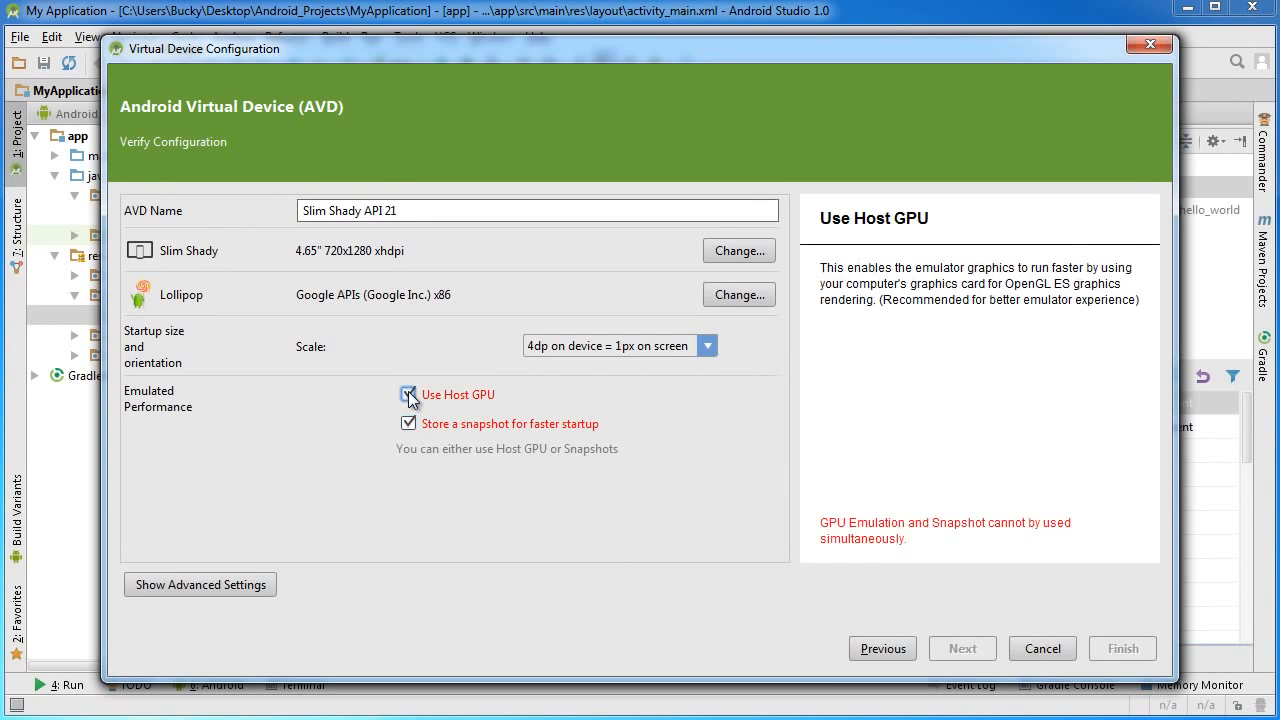
left_click(408, 393)
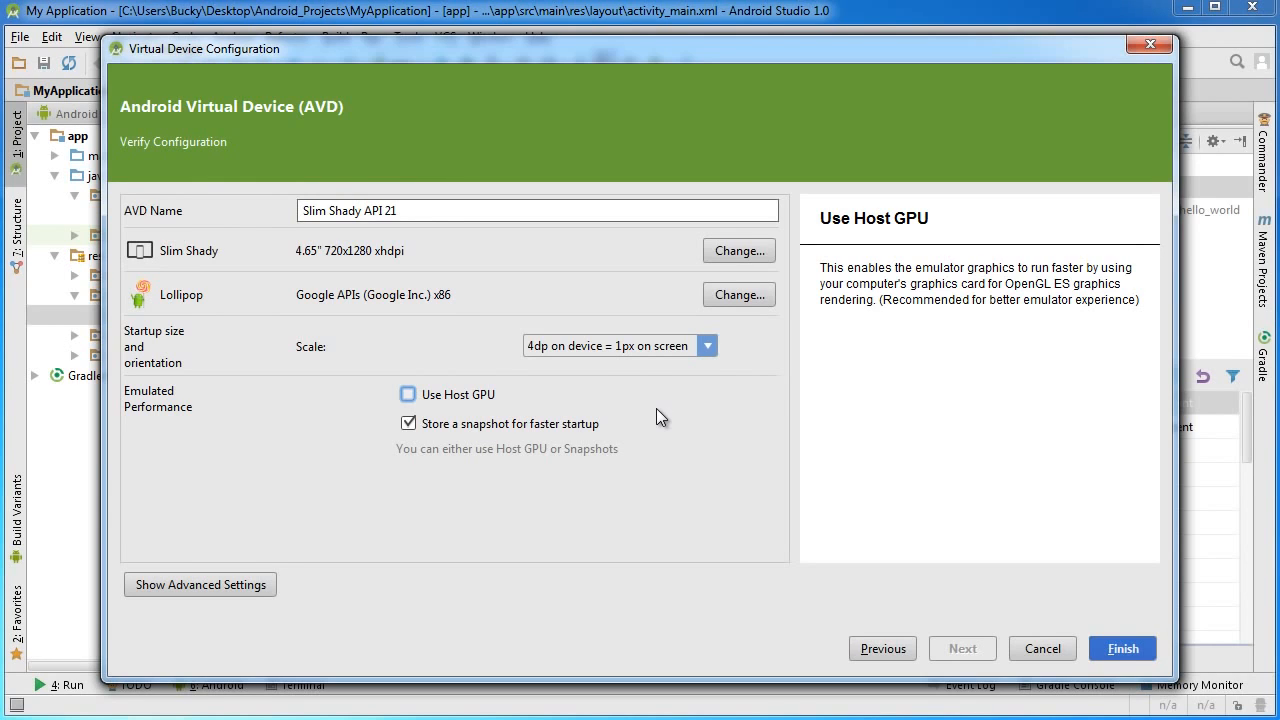
left_click(409, 424)
left_click(408, 394)
Step: Finish the configuration to create the virtual device and select Slim Shady API 21 in the list of virtual devices
left_click(1125, 649)
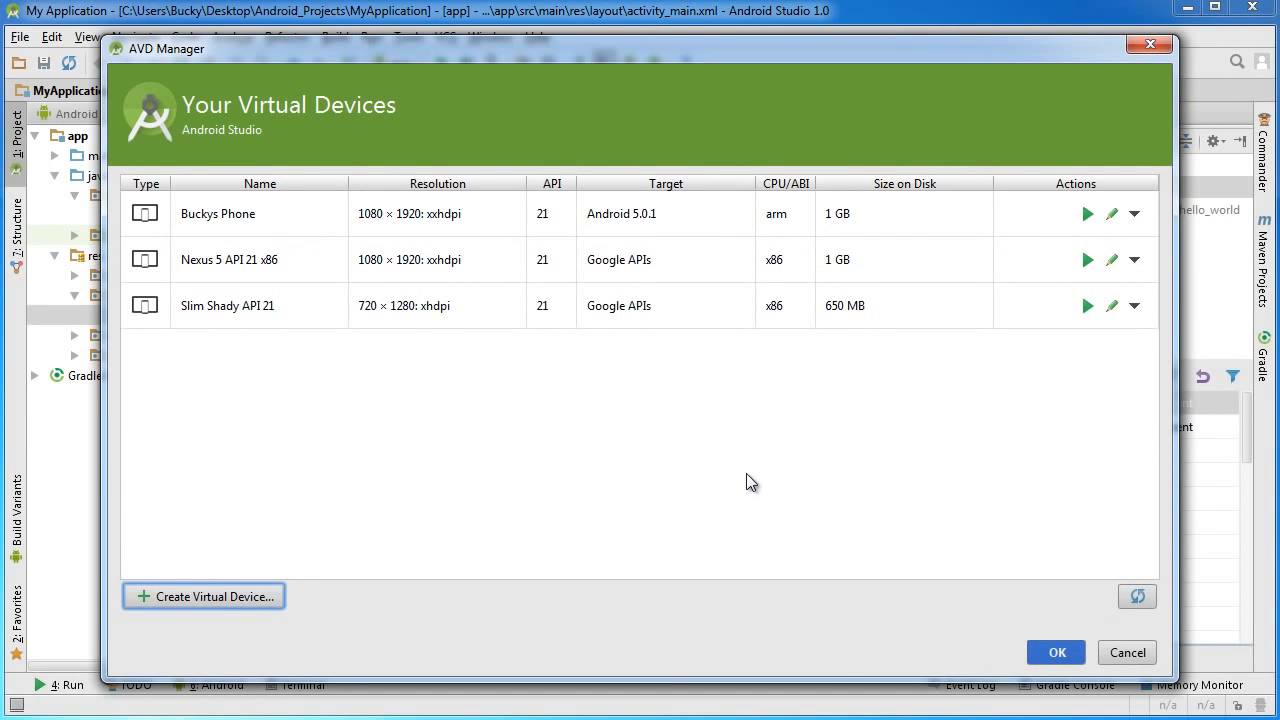
left_click(256, 309)
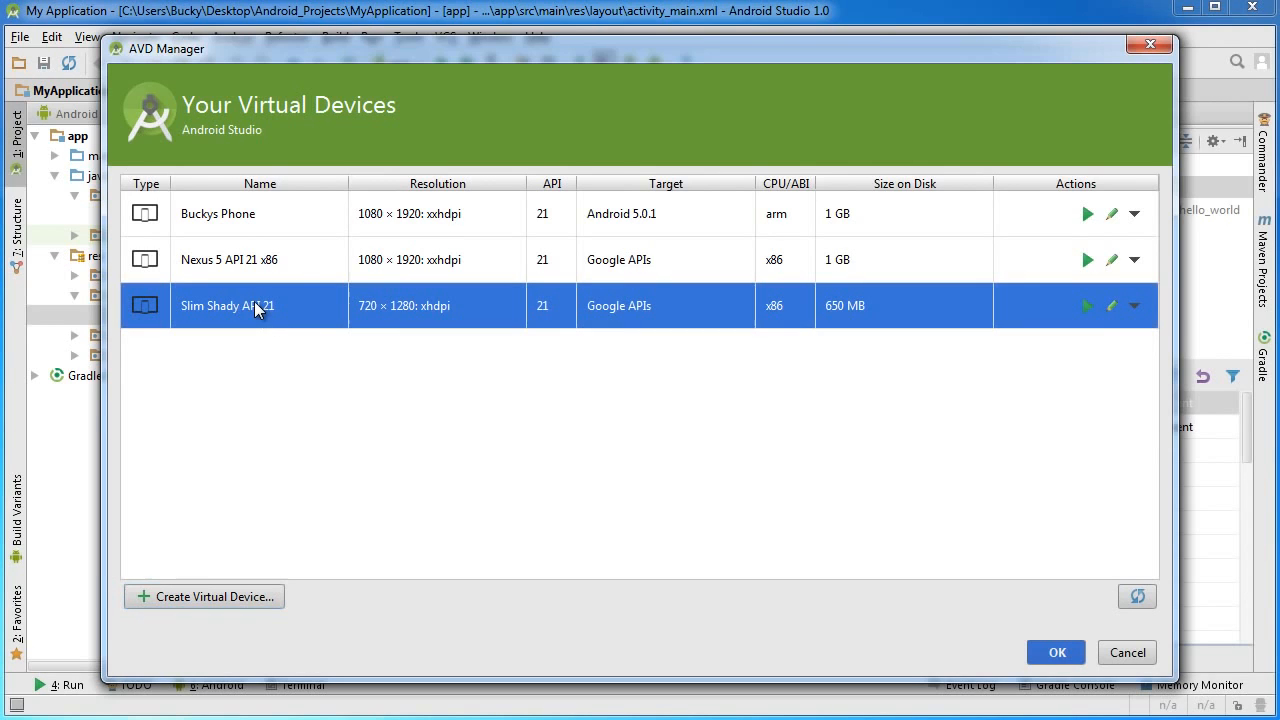
Step: Reopen the Slim Shady API 21 configuration, review its startup scale options, and close it without changes
left_click(1111, 306)
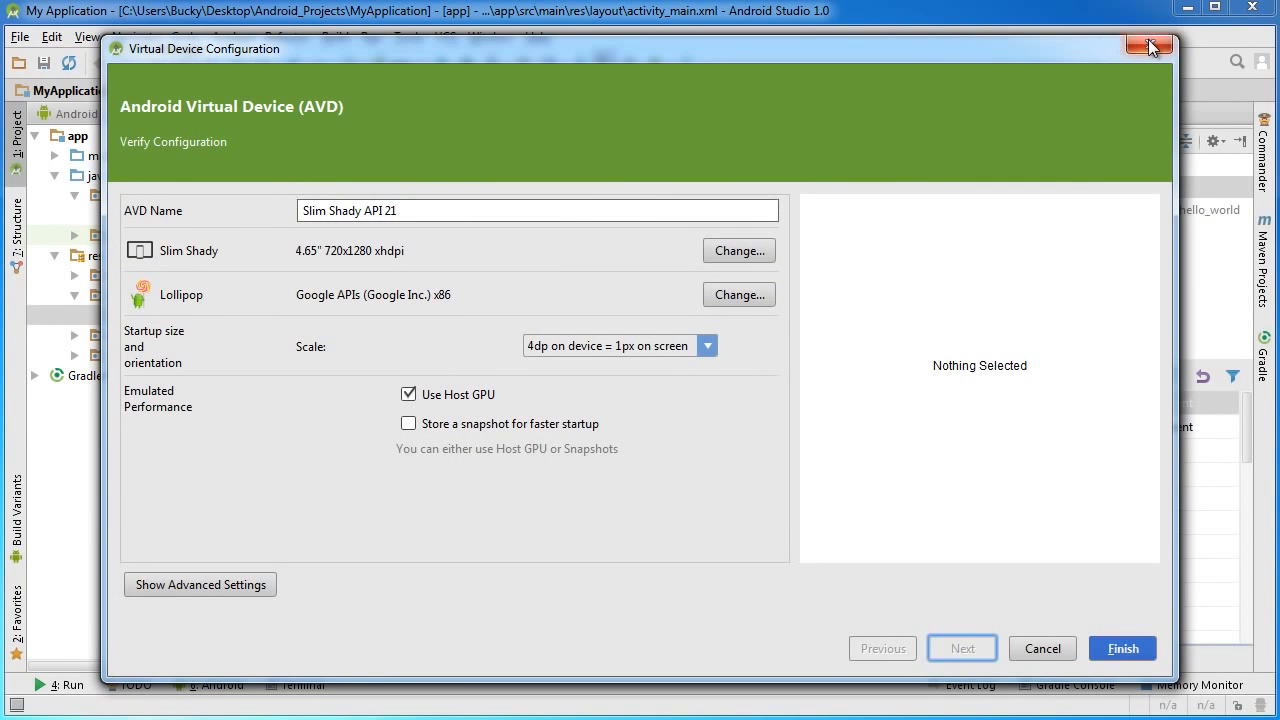
left_click(714, 345)
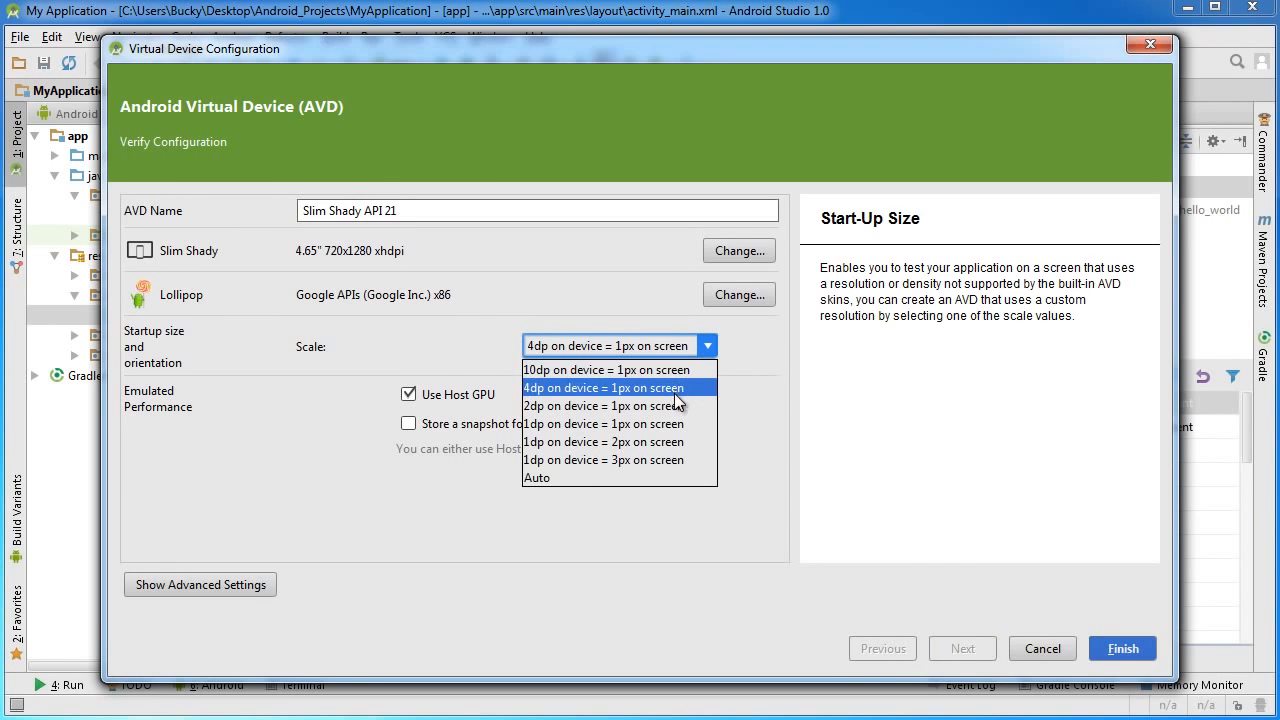
left_click(760, 378)
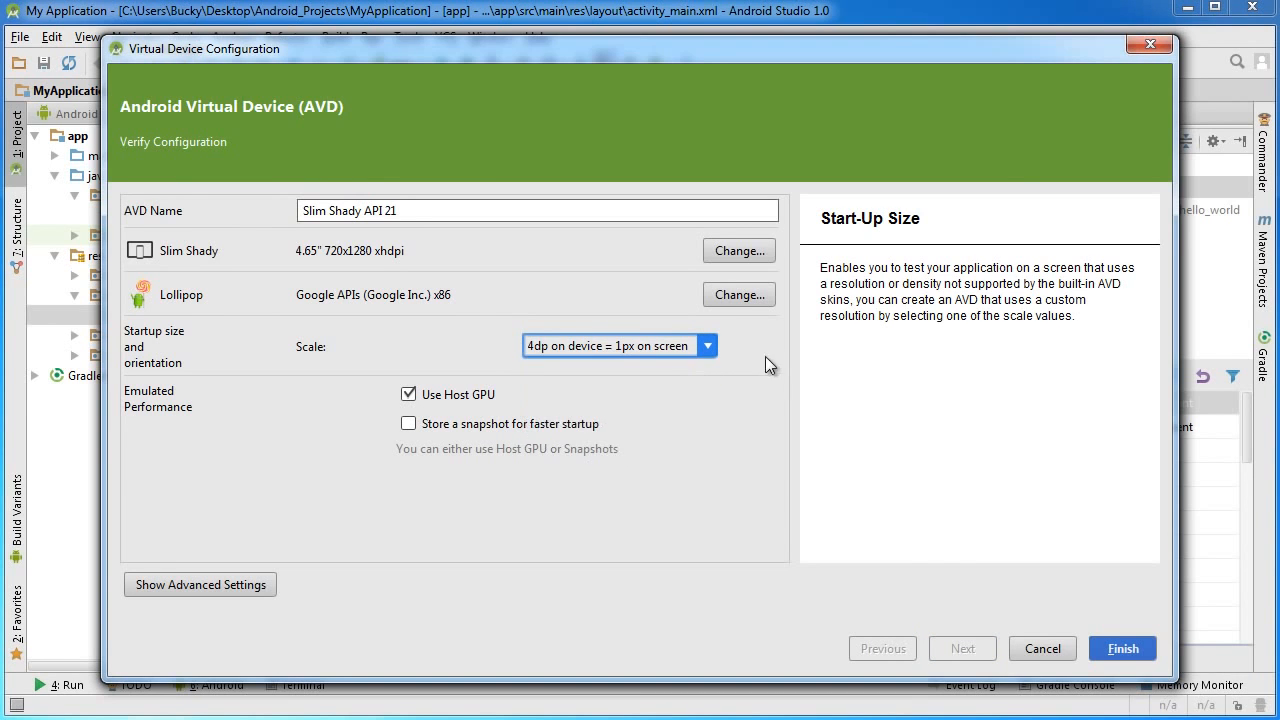
left_click(1150, 45)
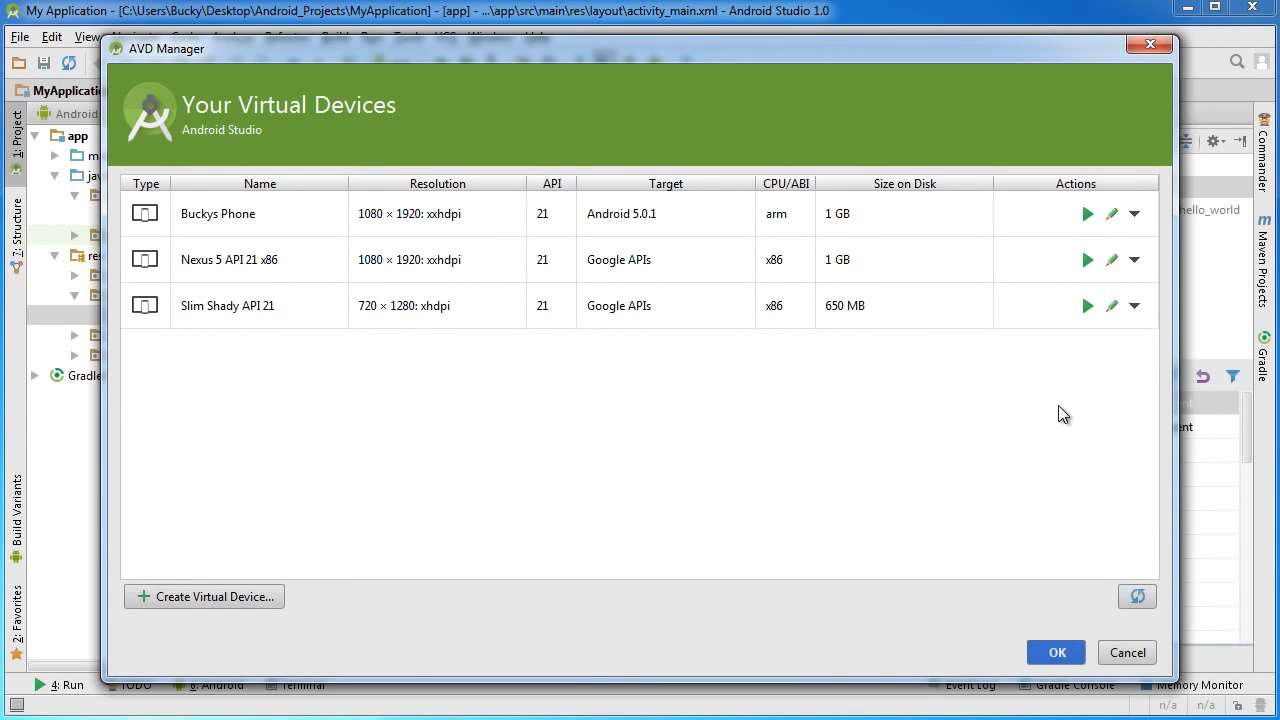
Step: Launch the Slim Shady API 21 emulator and move its window fully into view over the component tree
left_click(1087, 306)
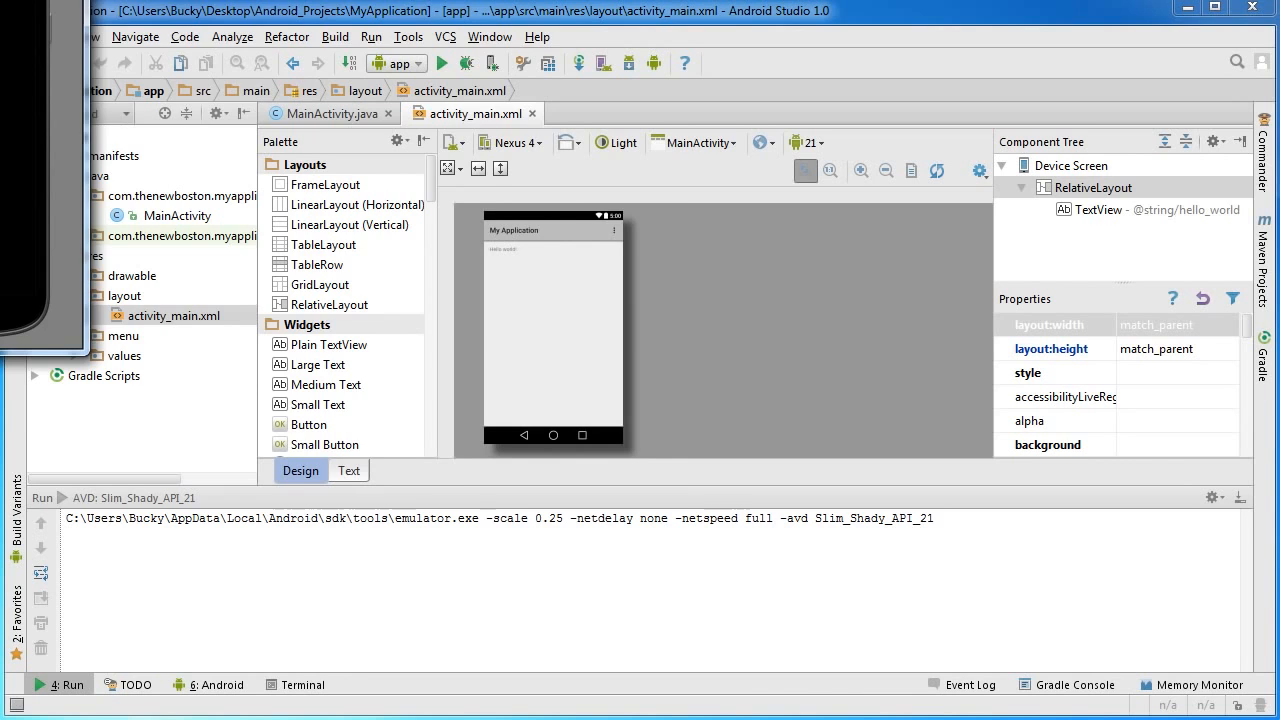
left_click_drag(471, 117, 930, 120)
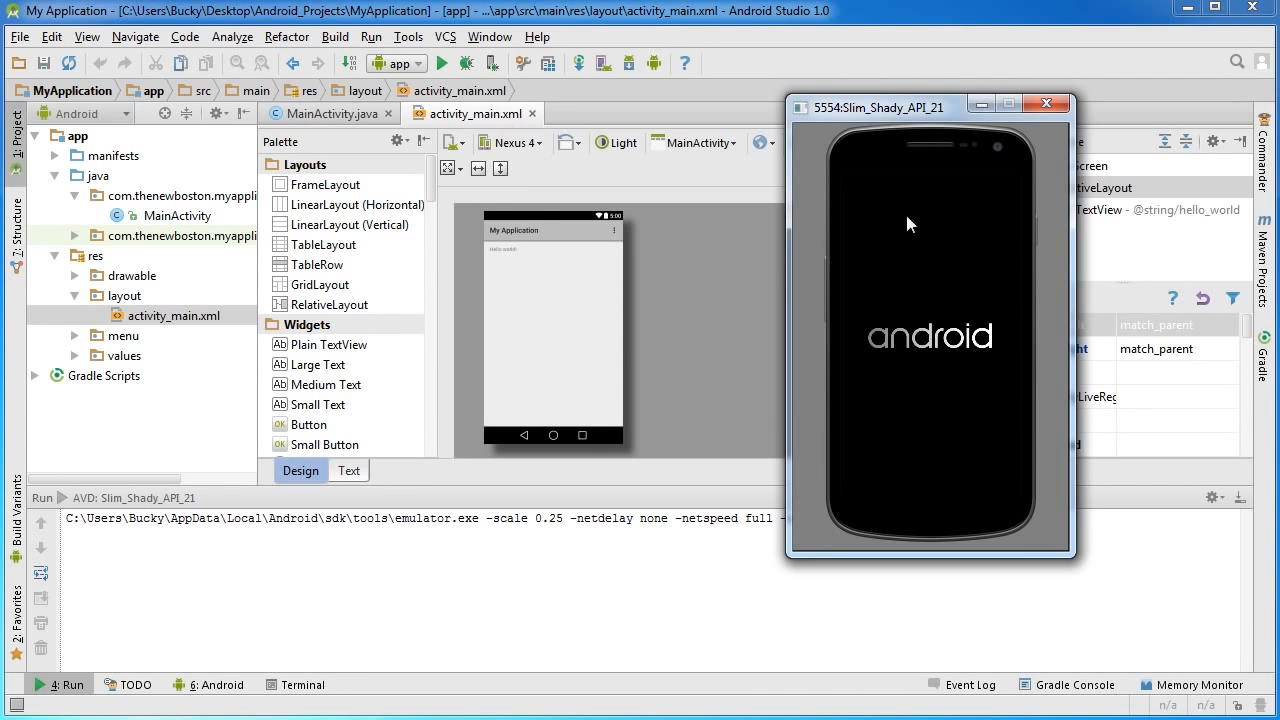
left_click_drag(893, 106, 889, 121)
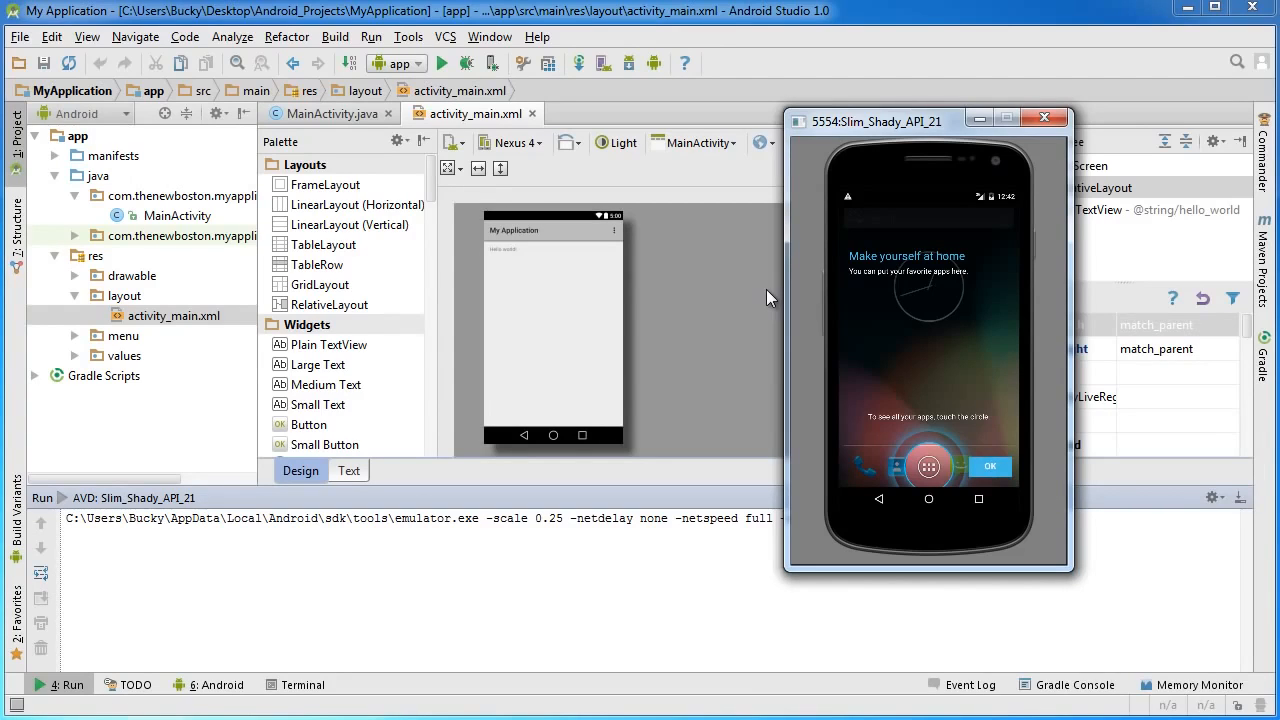
Step: Return from the emulator to the code editor with the activity_main.xml layout in front
left_click(337, 112)
left_click(472, 115)
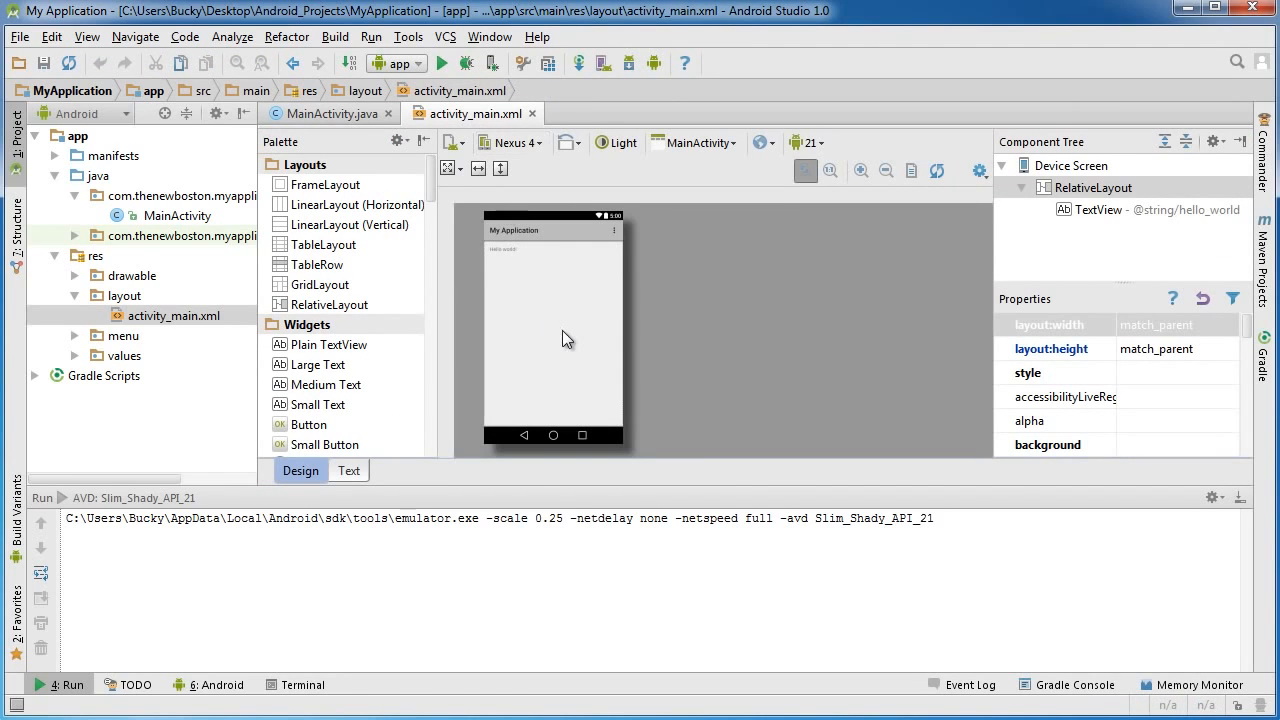